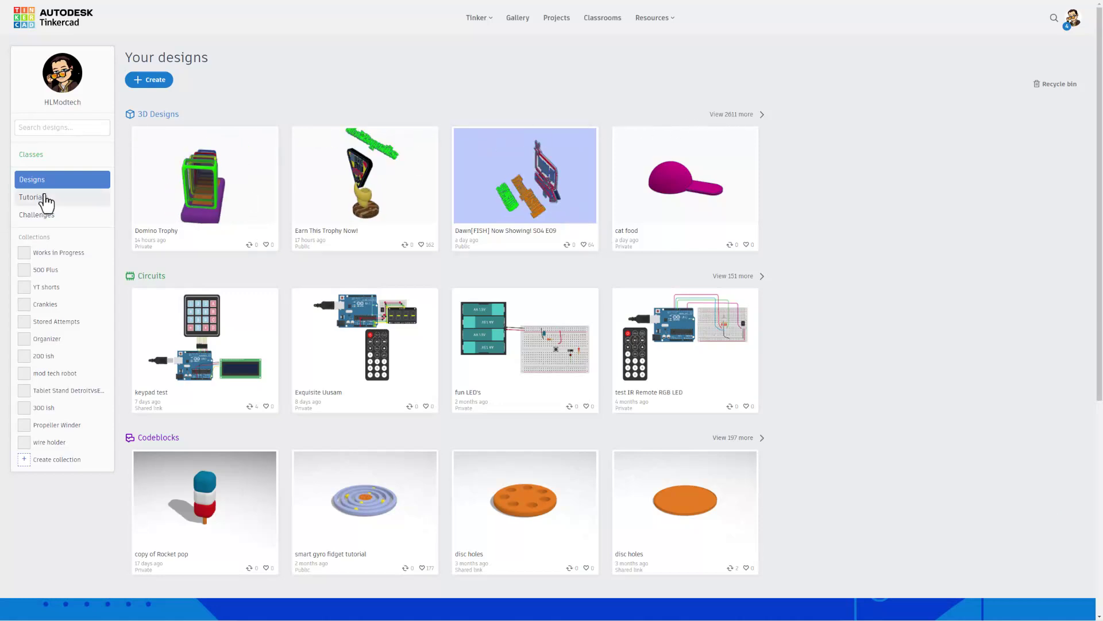
Step: Load the 'cat food' design, with its pink disc base and cylinder, into the 3D editor
click(141, 81)
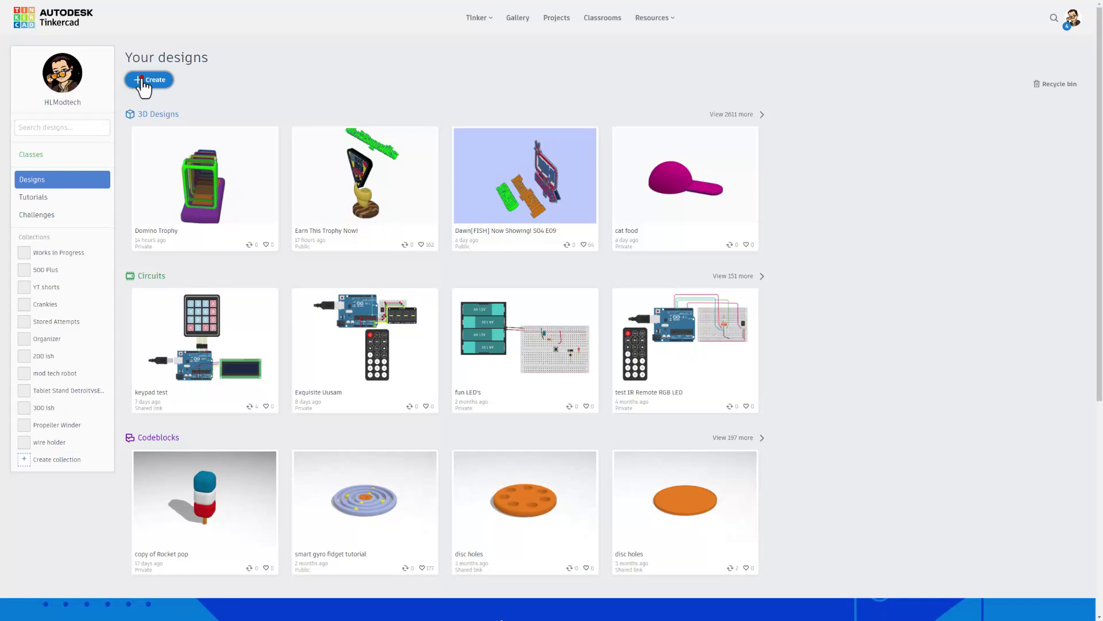
click(256, 95)
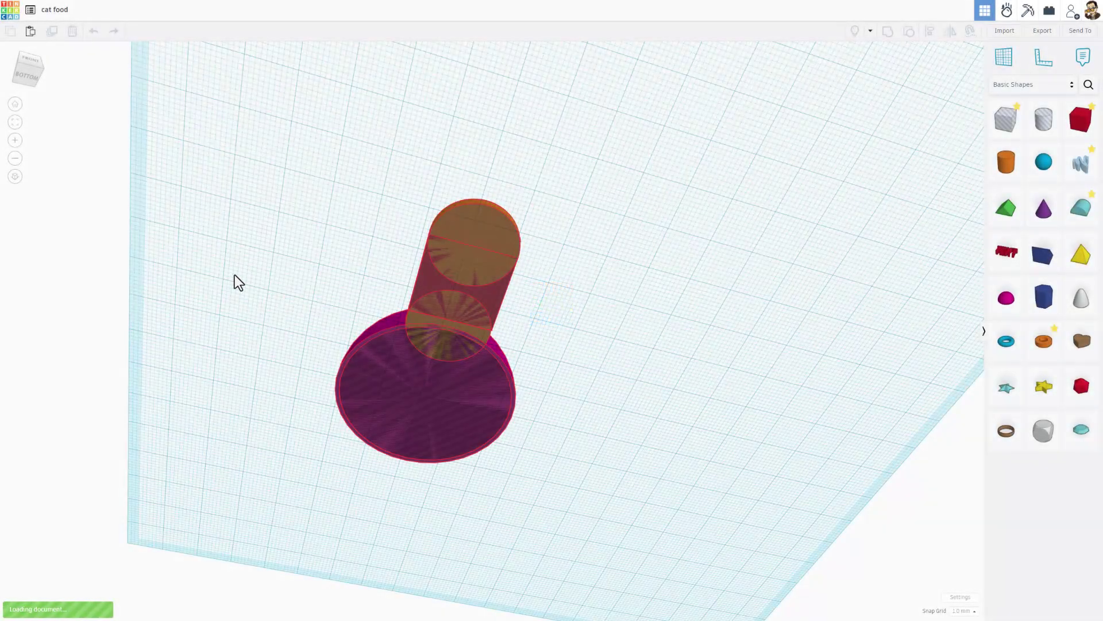
Step: Duplicate the cat food scoop and place the copy to the right of the original
click(243, 266)
right_drag(247, 277, 184, 467)
right_drag(495, 420, 452, 409)
right_drag(542, 421, 475, 381)
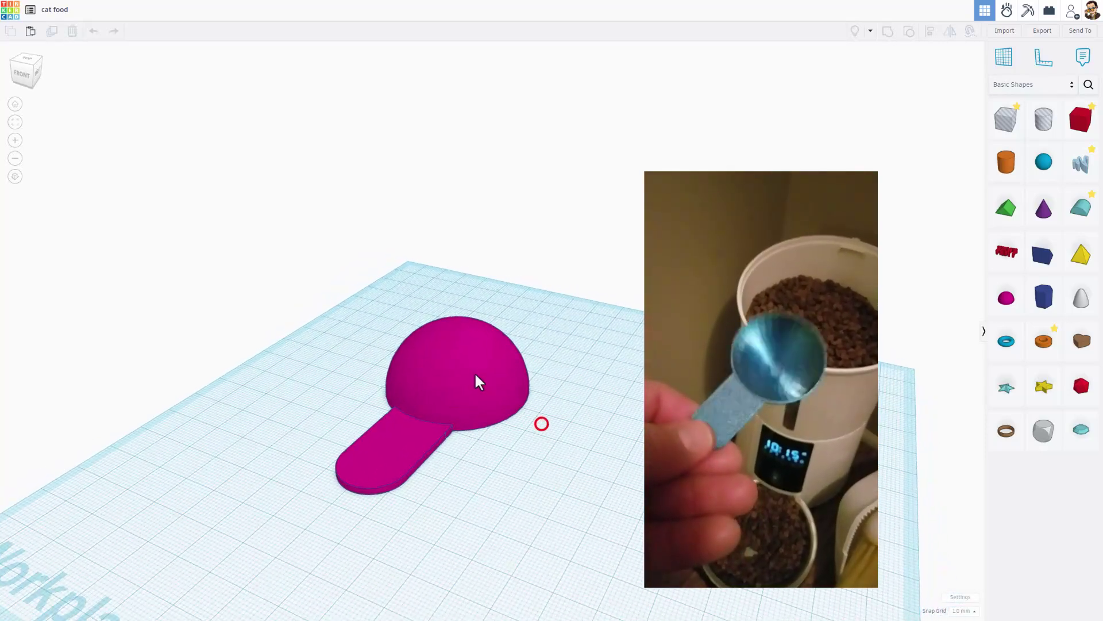
click(475, 372)
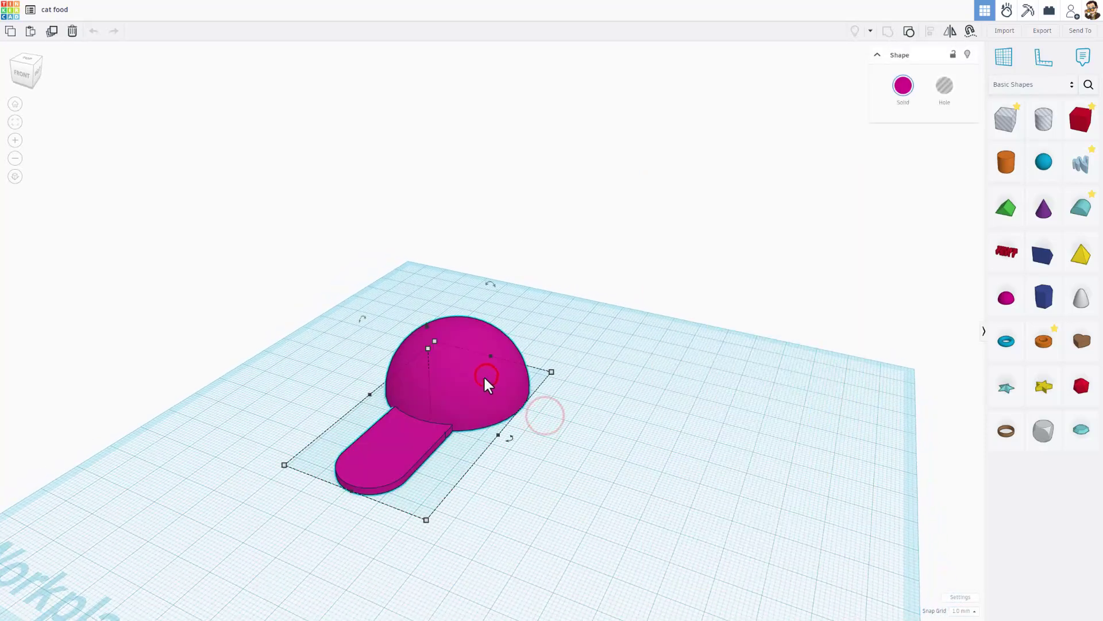
key(ctrl+d)
drag(485, 381, 756, 388)
Step: Ungroup the copied scoop into its separate shapes, exposing the overlapping handle pieces
click(811, 406)
click(770, 384)
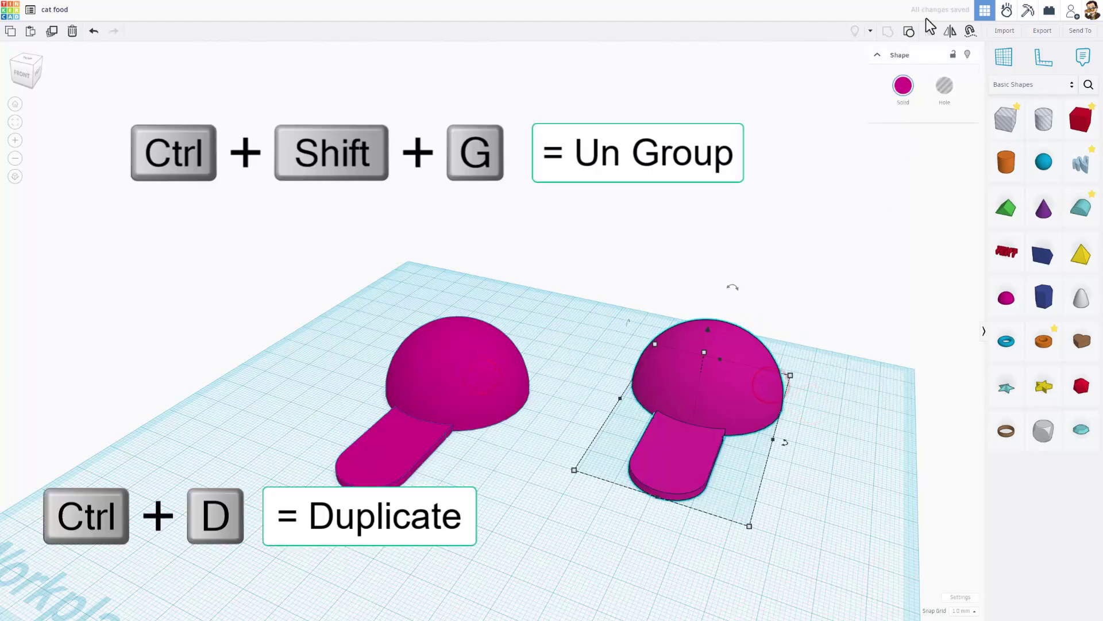
click(908, 31)
right_drag(845, 377, 843, 431)
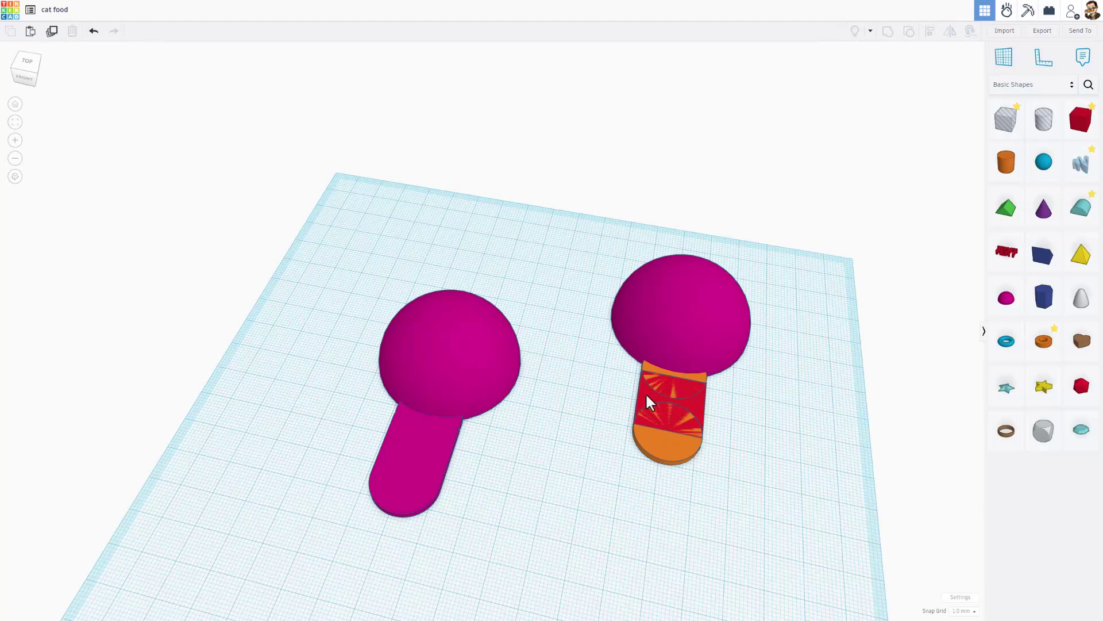
Step: Move the orange disc aside and stretch the red handle box to a length of about 40
drag(680, 454, 561, 477)
click(667, 406)
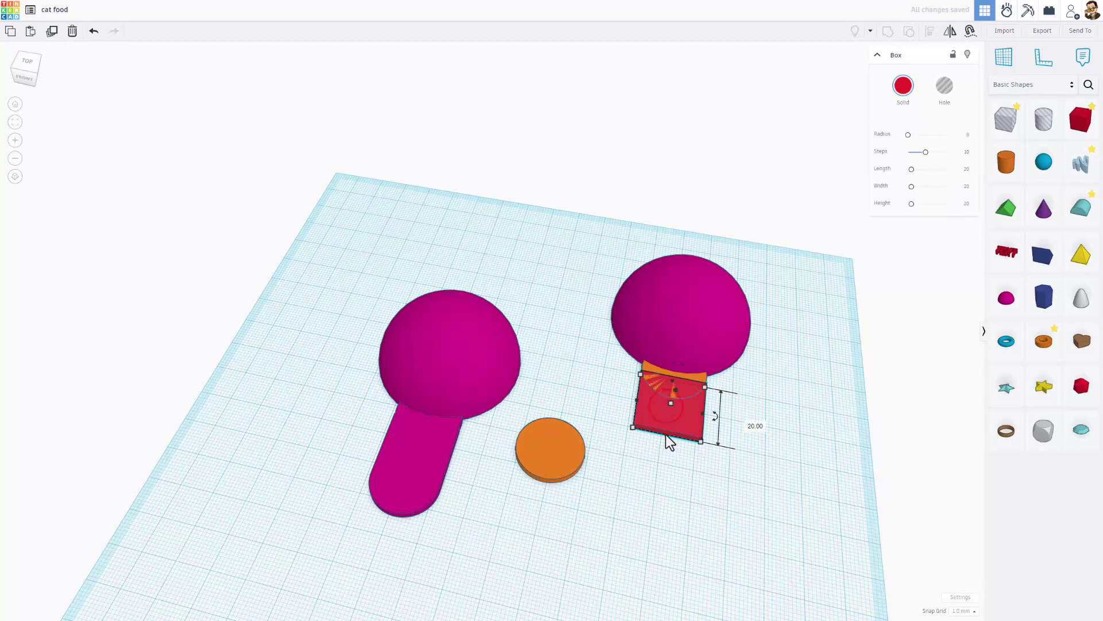
drag(667, 437, 650, 512)
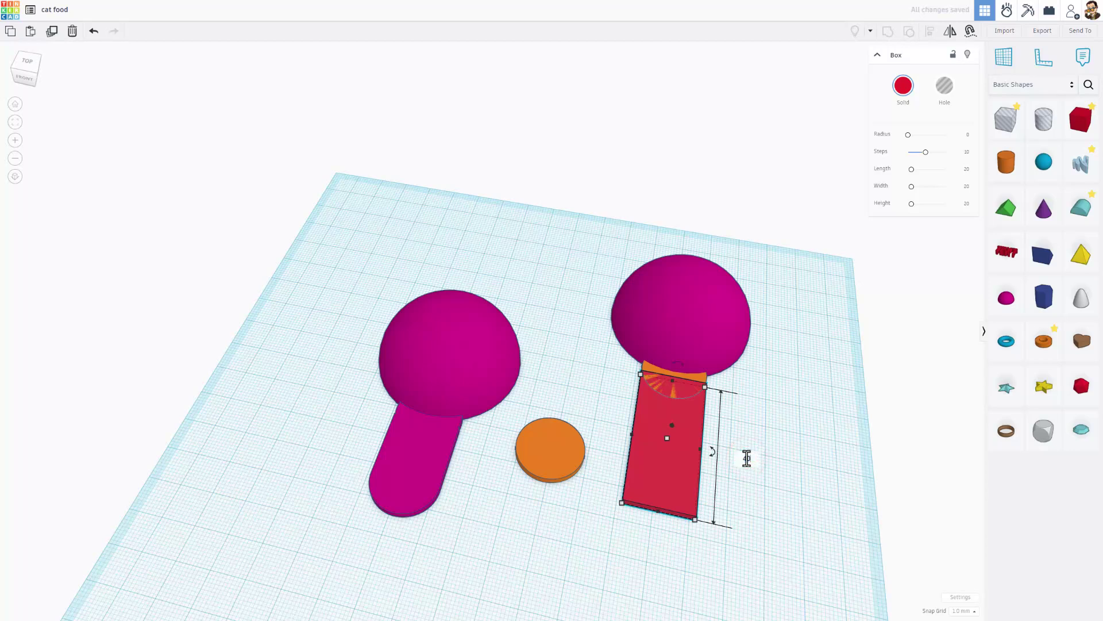
key(Return)
click(747, 478)
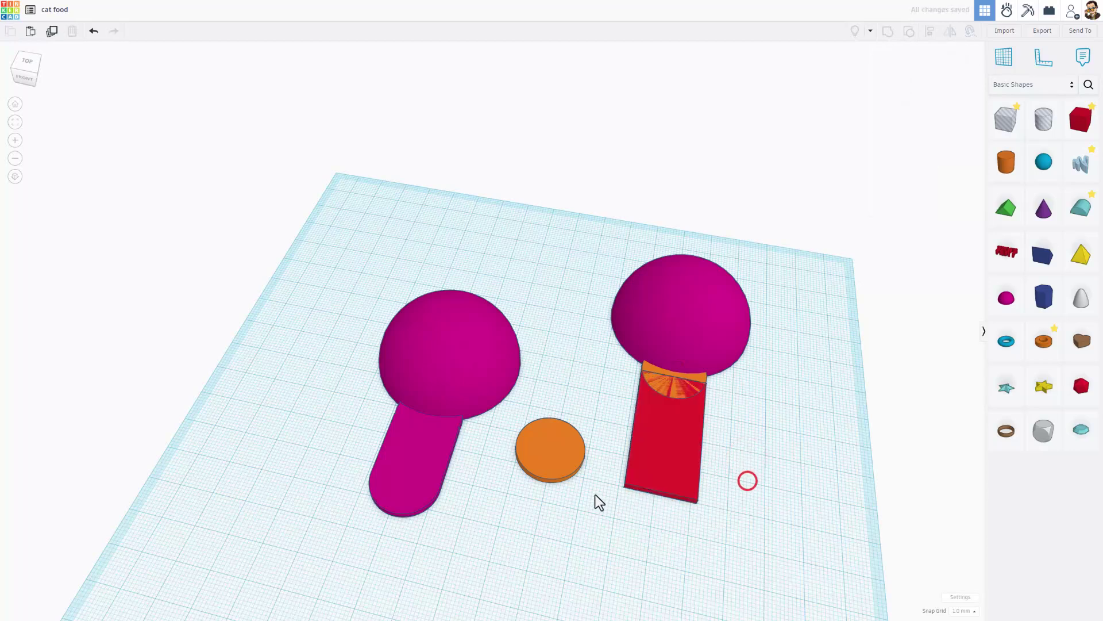
Step: Align the orange disc to the red box's front end so it caps the handle
drag(493, 452, 724, 543)
key(l)
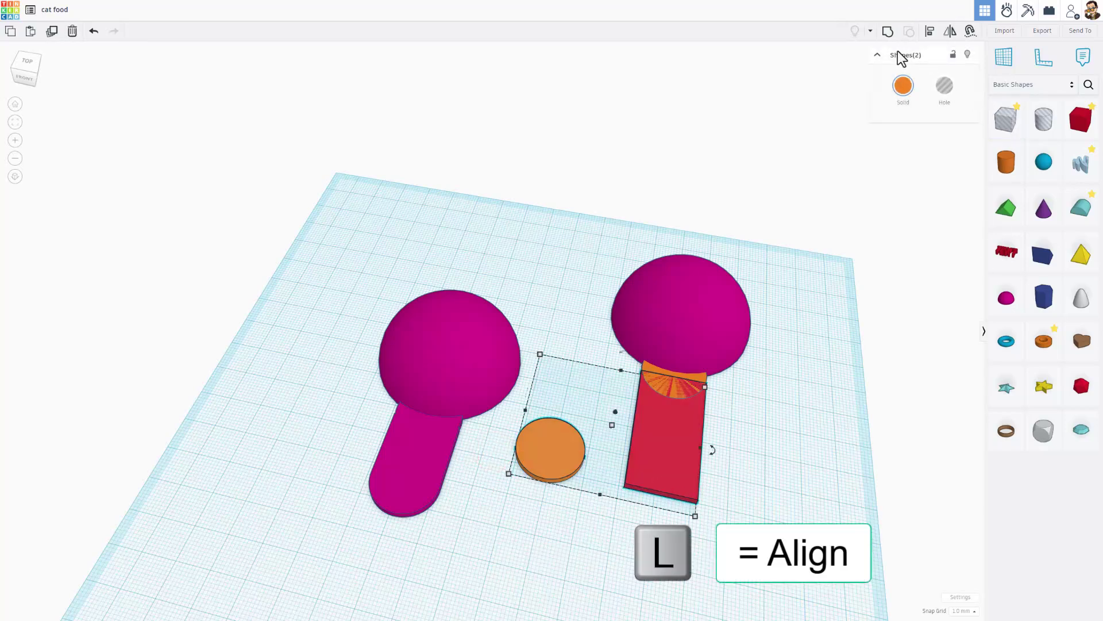
click(929, 32)
click(673, 443)
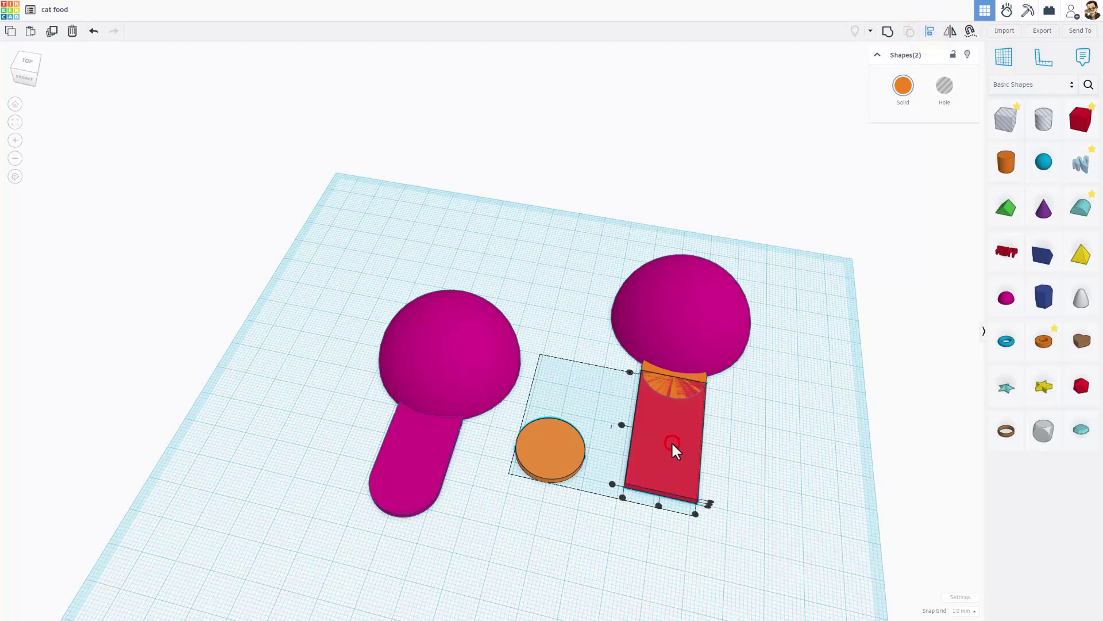
click(659, 507)
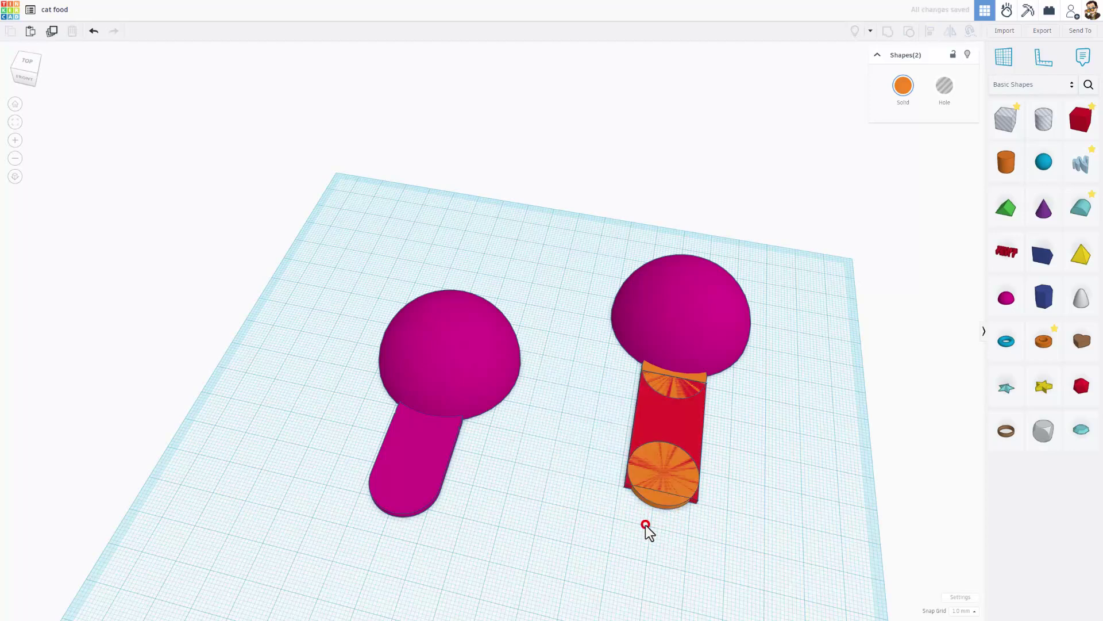
click(655, 505)
key(Down)
key(Down)
key(Down)
key(Down)
key(Down)
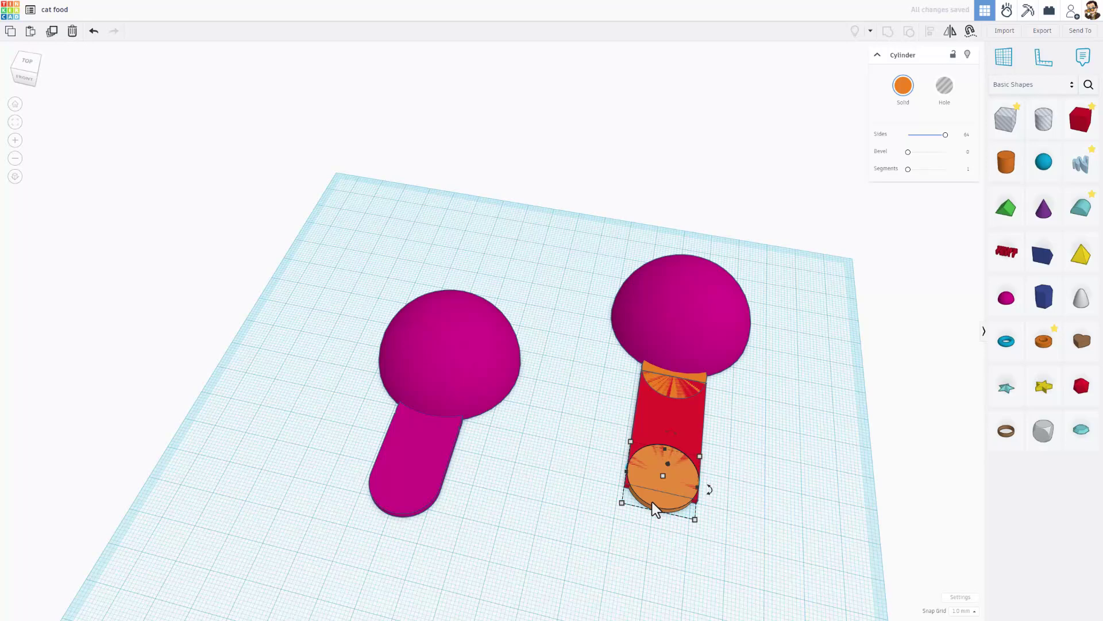
key(Up)
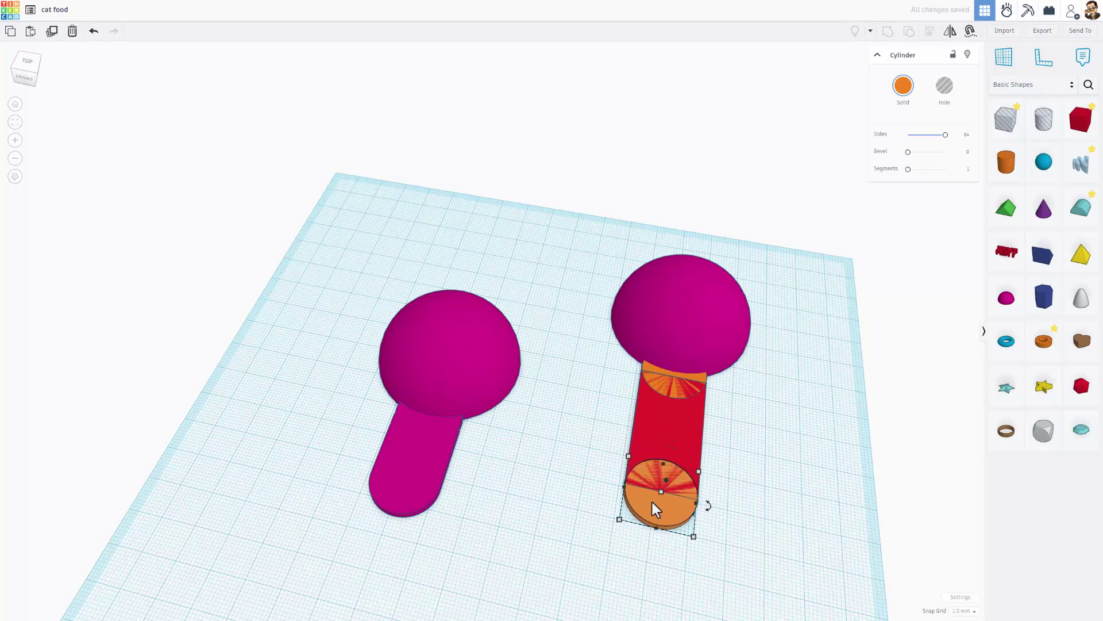
click(588, 502)
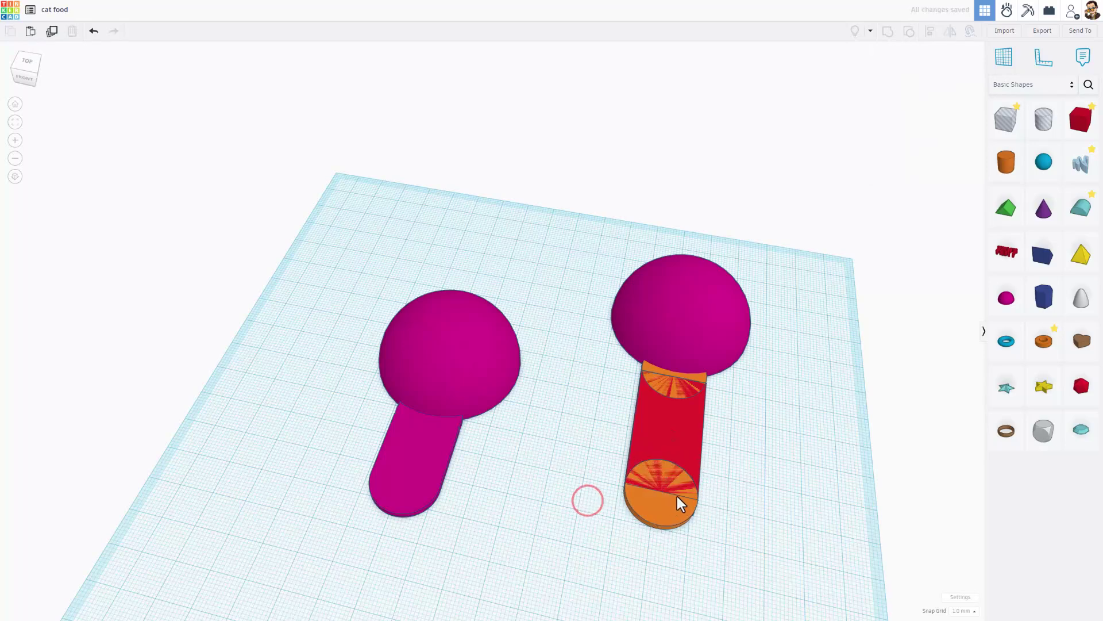
mouse_move(498, 428)
right_down()
mouse_move(582, 429)
mouse_move(564, 411)
right_up()
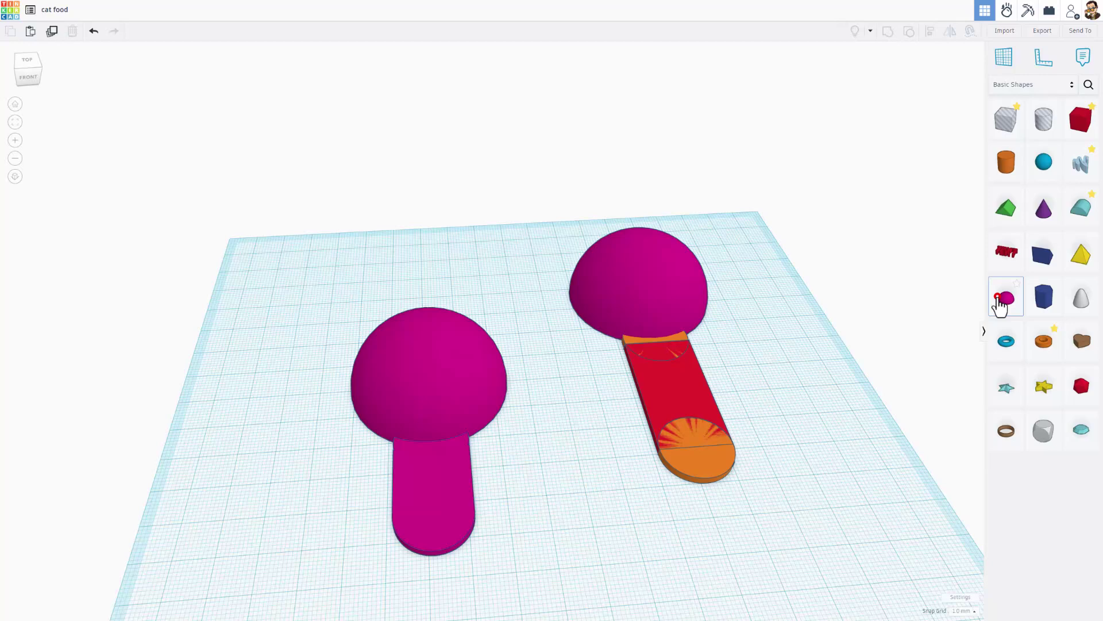
Step: Drop a Half Sphere from Basic Shapes beside the copied scoop's red handle
drag(999, 302, 837, 487)
click(791, 359)
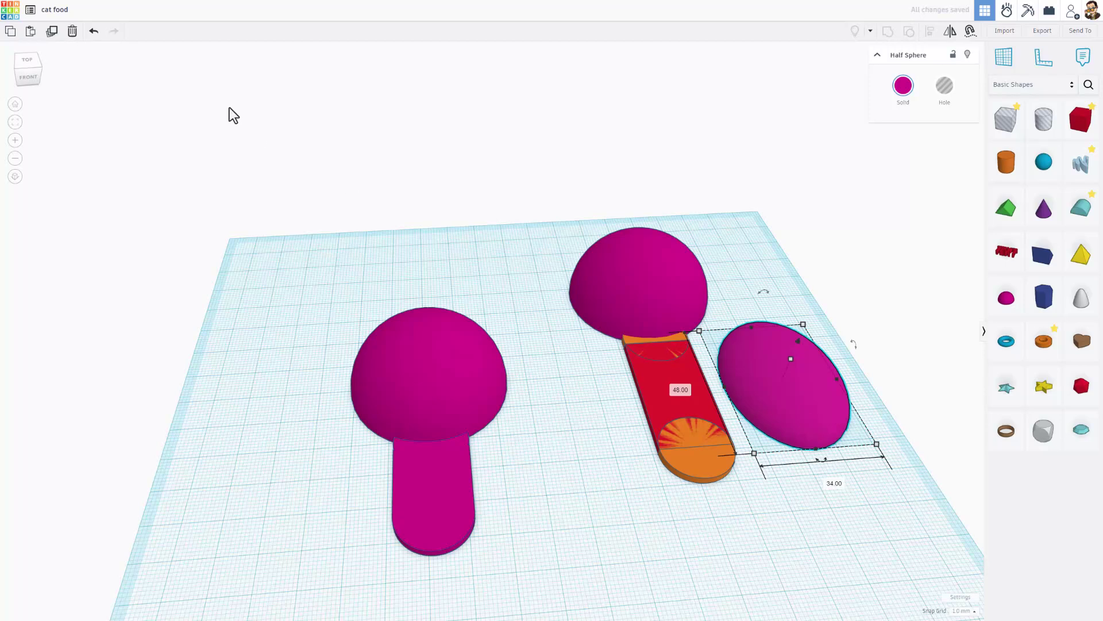
click(94, 31)
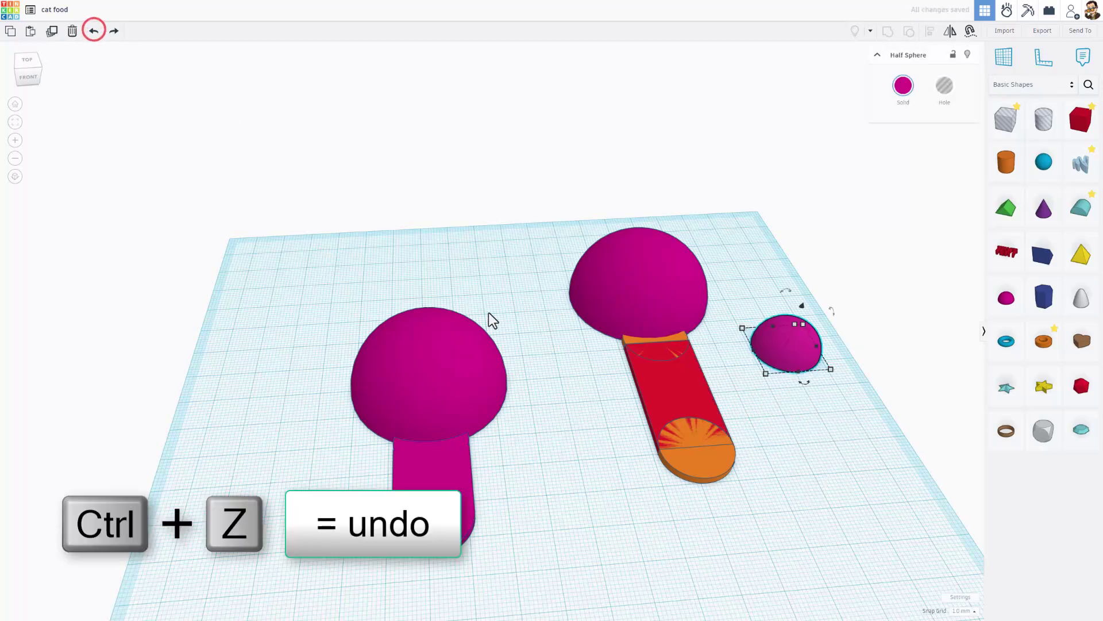
click(833, 416)
Step: Scale the half sphere uniformly to 40 by 40
click(779, 368)
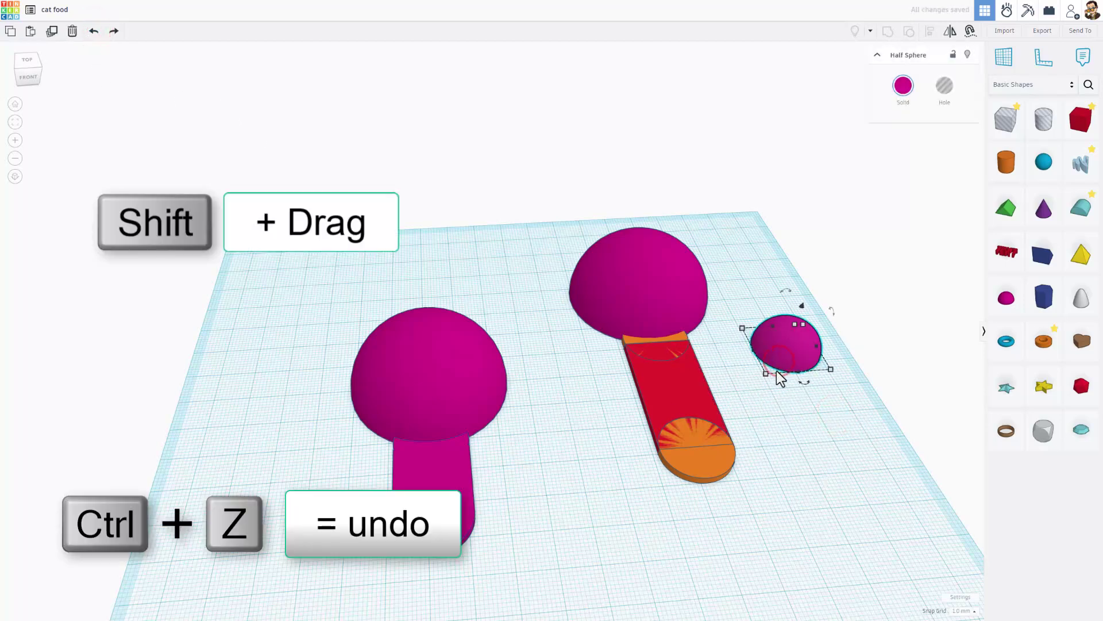
shift+drag(765, 375, 706, 501)
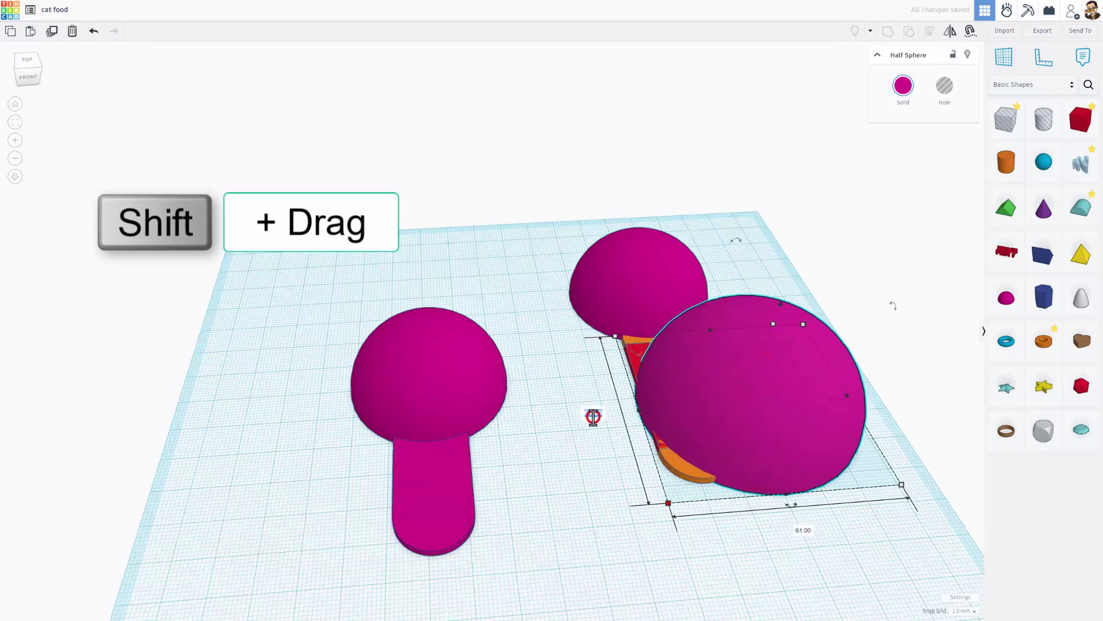
key(ctrl+z)
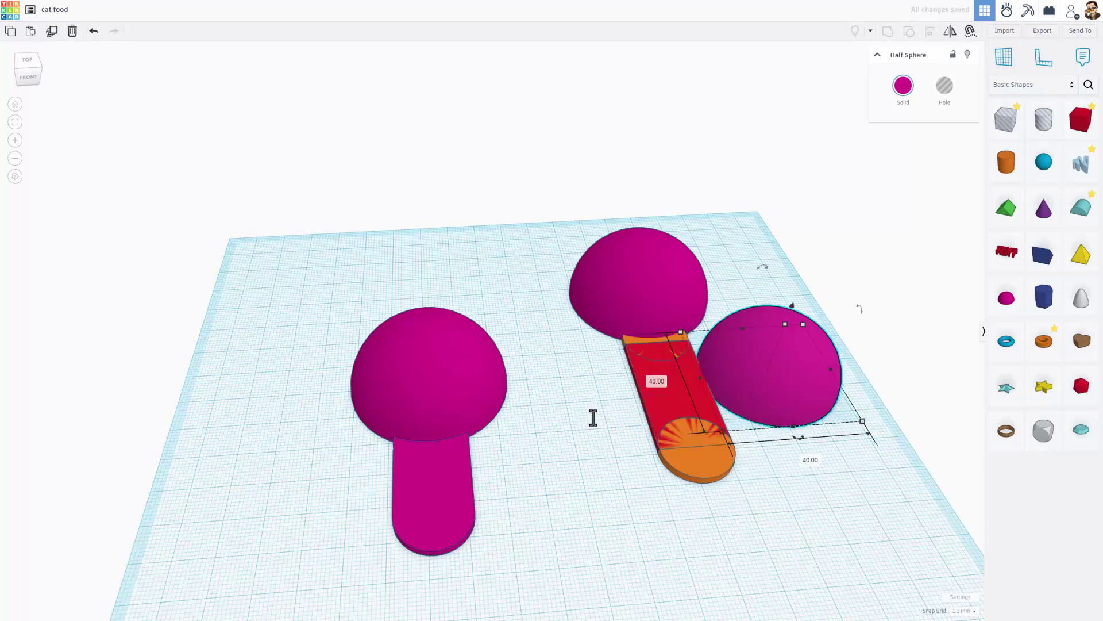
click(777, 505)
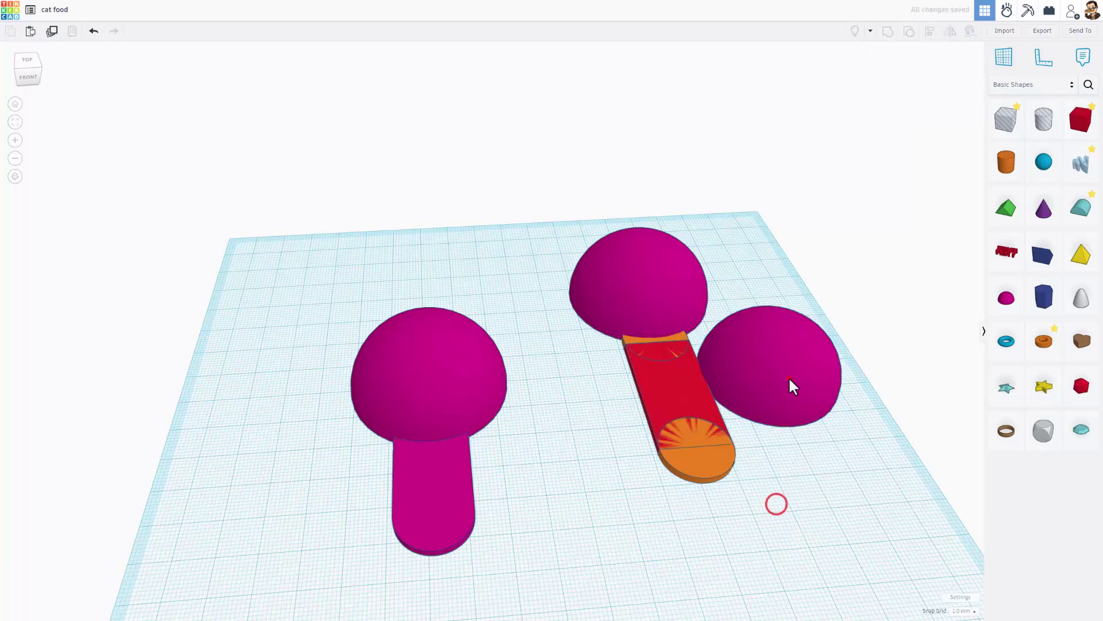
click(788, 377)
right_drag(787, 419, 799, 343)
Step: Duplicate the half sphere, make the copy a hole and shrink it evenly to 36
key(ctrl+d)
right_drag(794, 242, 794, 379)
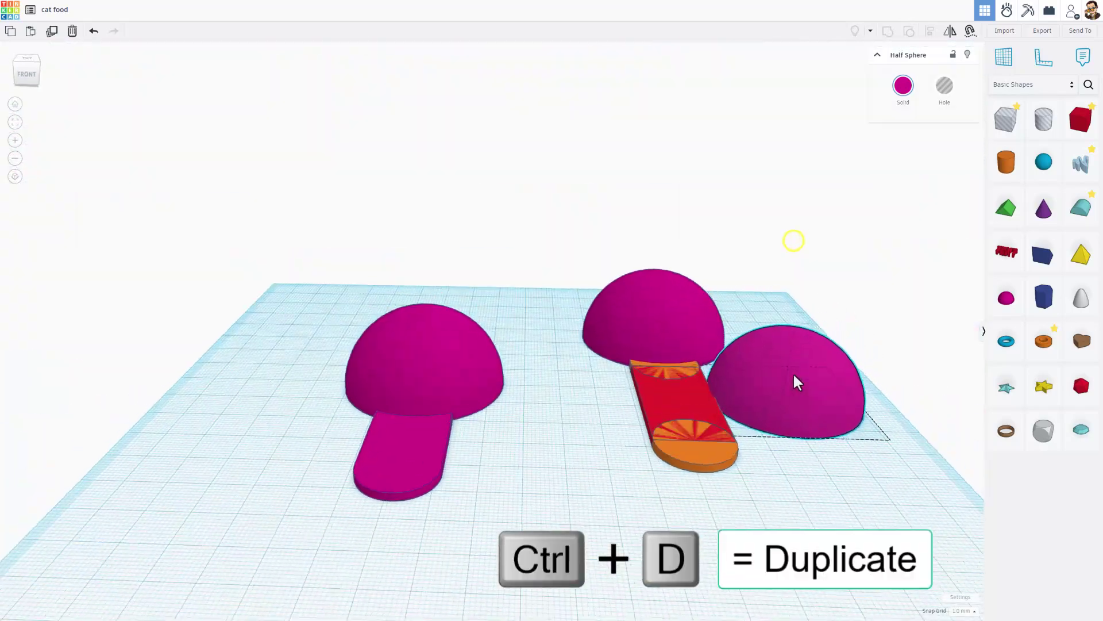
click(869, 282)
click(846, 395)
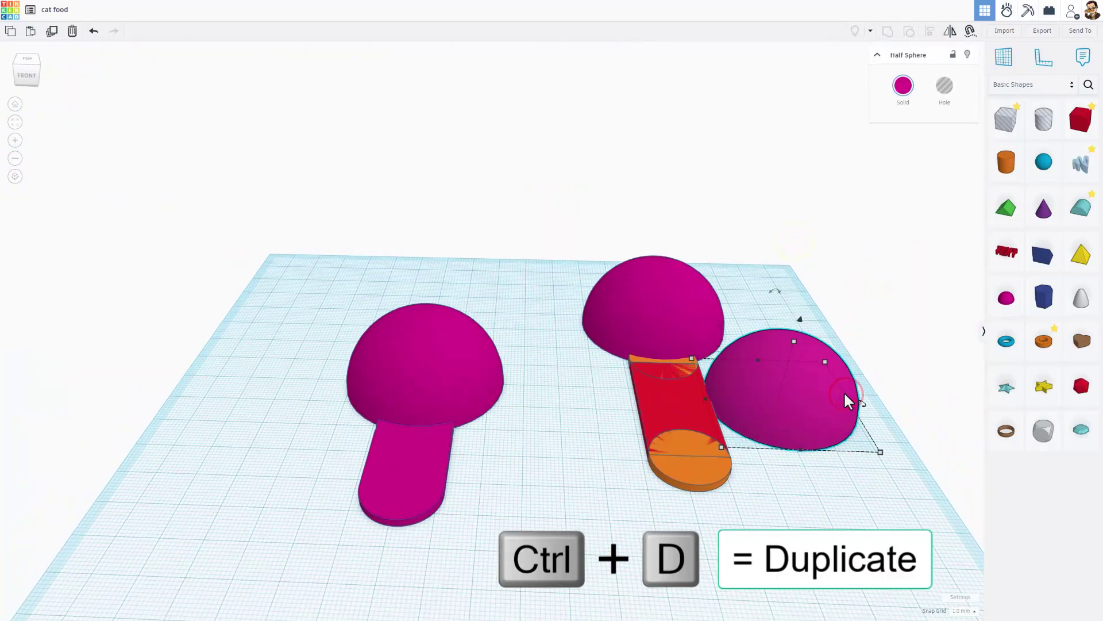
key(ctrl+d)
click(882, 452)
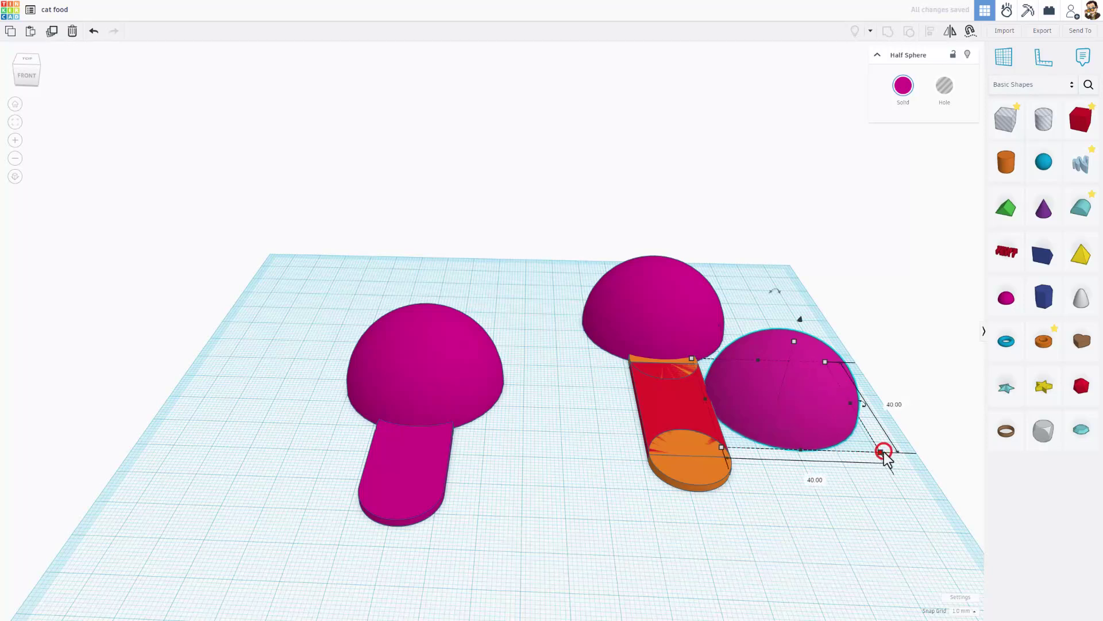
click(947, 99)
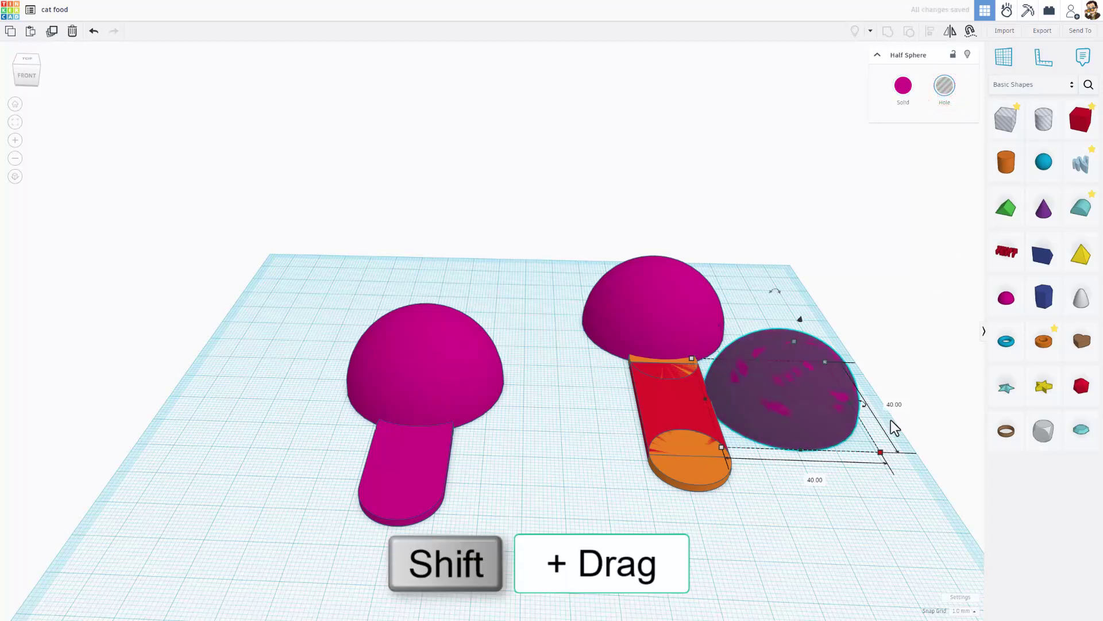
shift+drag(880, 454, 865, 445)
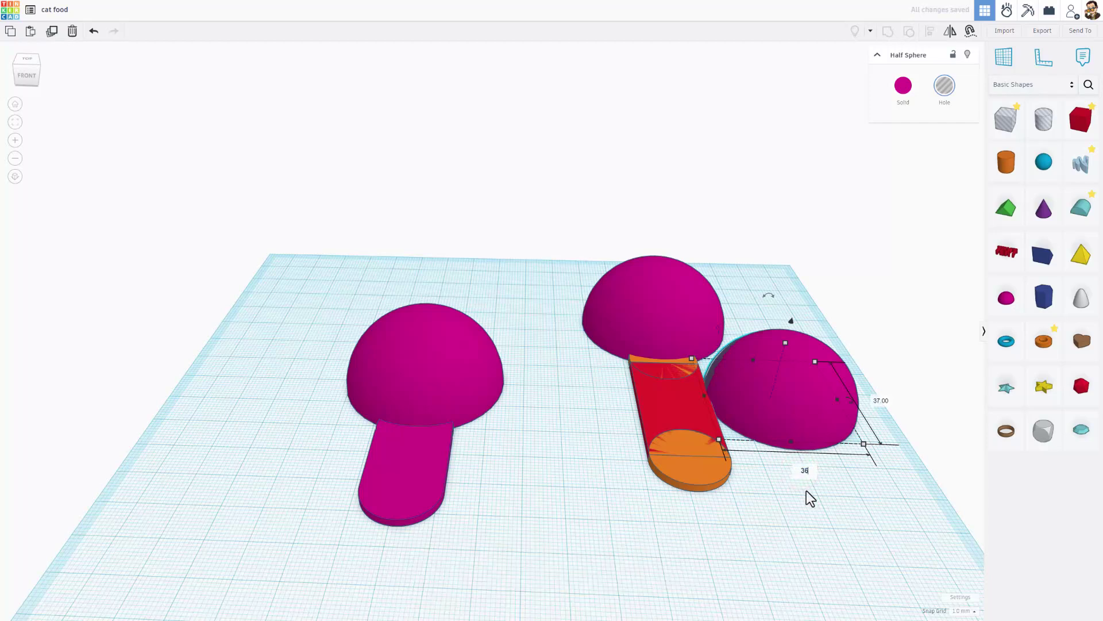
key(Return)
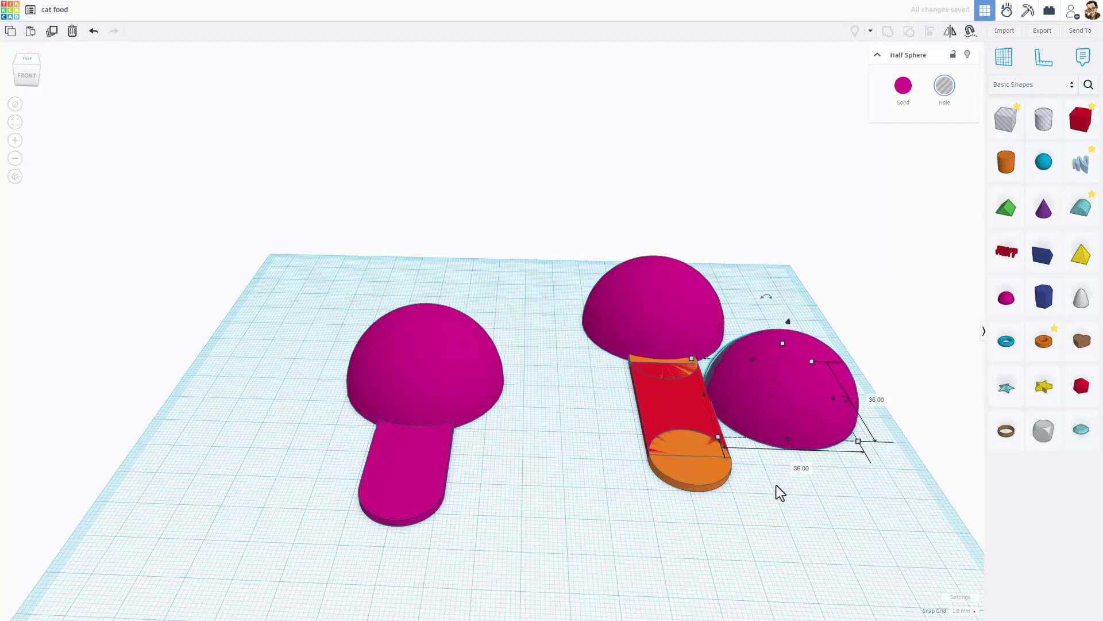
Step: Centre the hole half sphere within the solid half sphere using Align
click(784, 481)
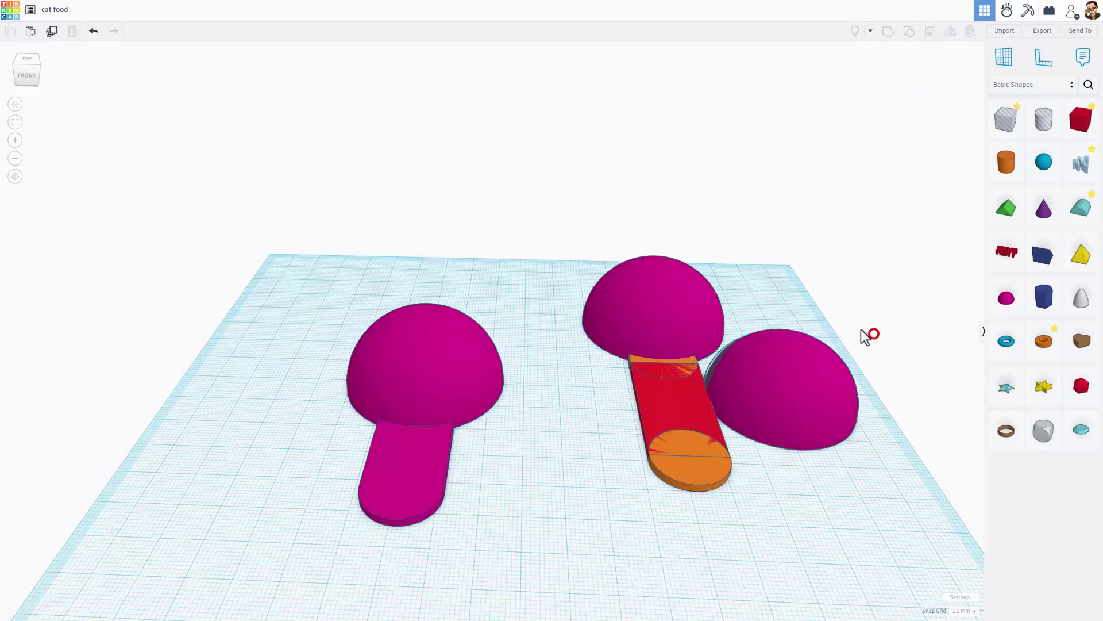
click(793, 434)
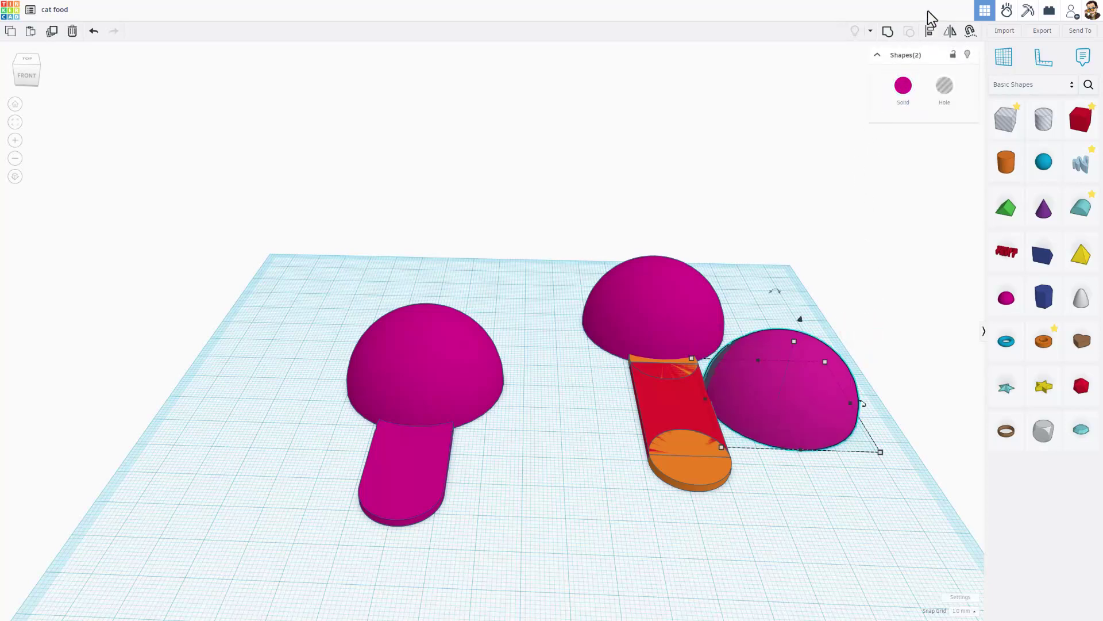
click(928, 34)
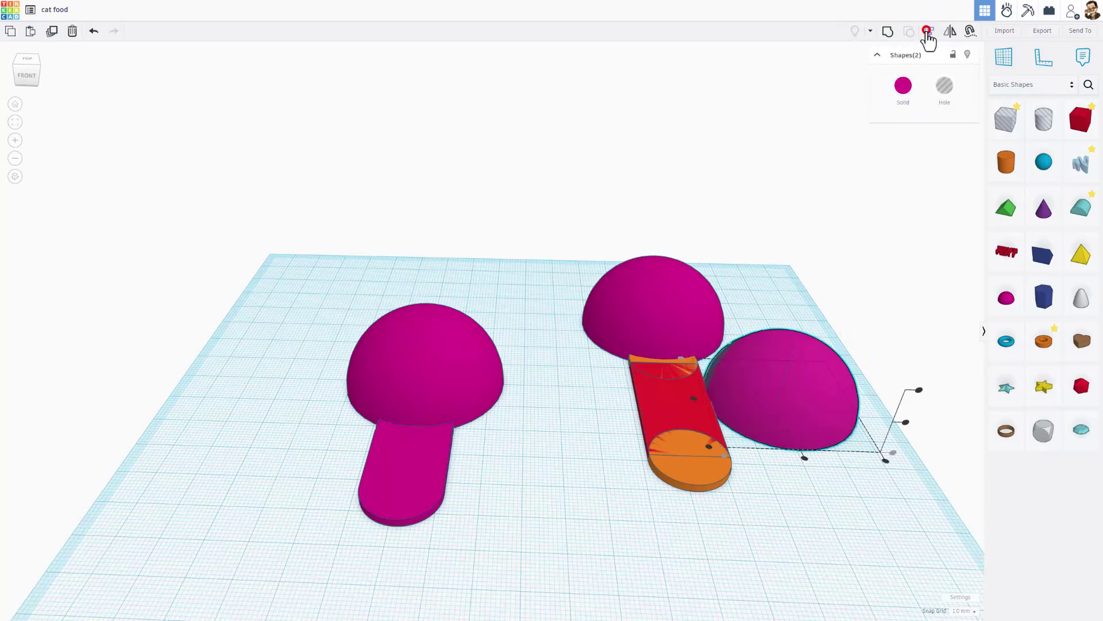
click(799, 406)
click(805, 458)
click(833, 508)
Step: Group the solid half sphere with its inner hole into one hollow shell
click(821, 409)
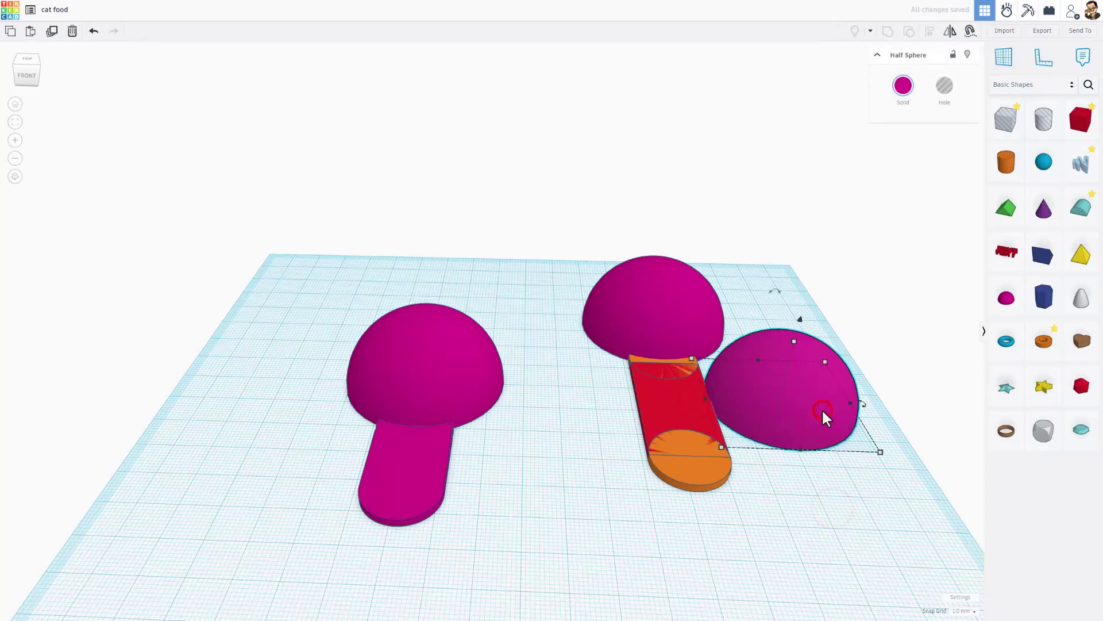
drag(821, 408, 784, 379)
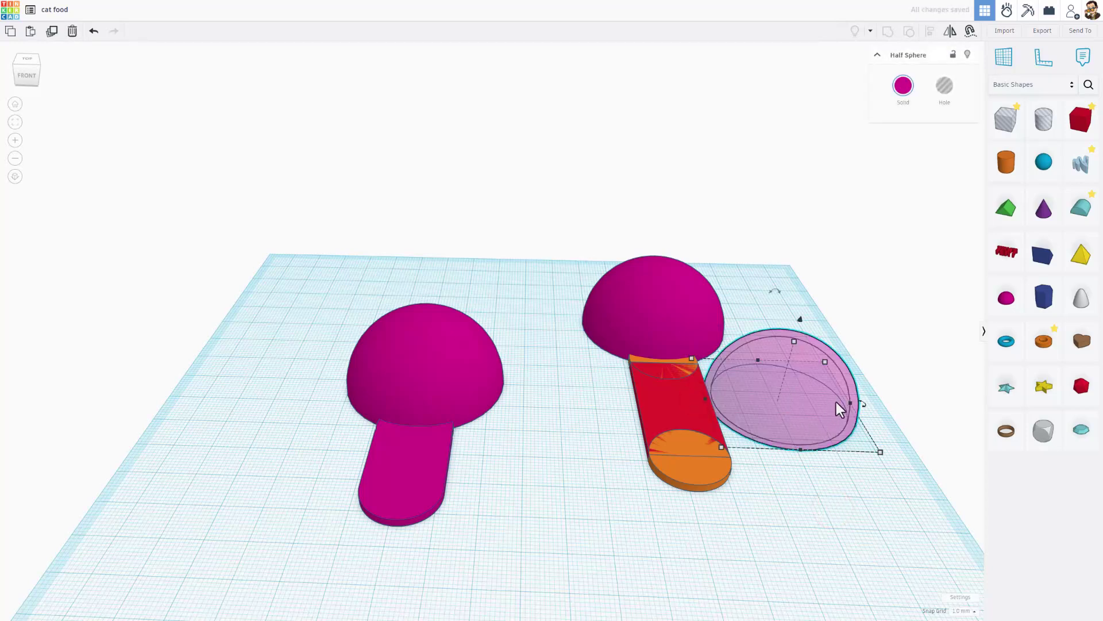
drag(815, 399, 814, 397)
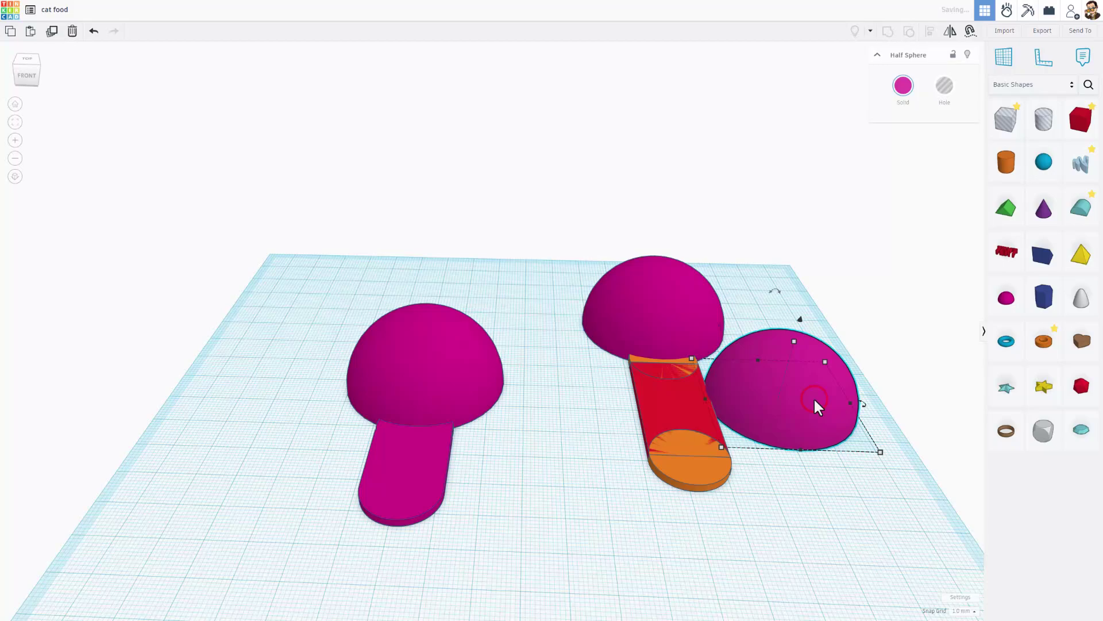
click(855, 332)
click(815, 408)
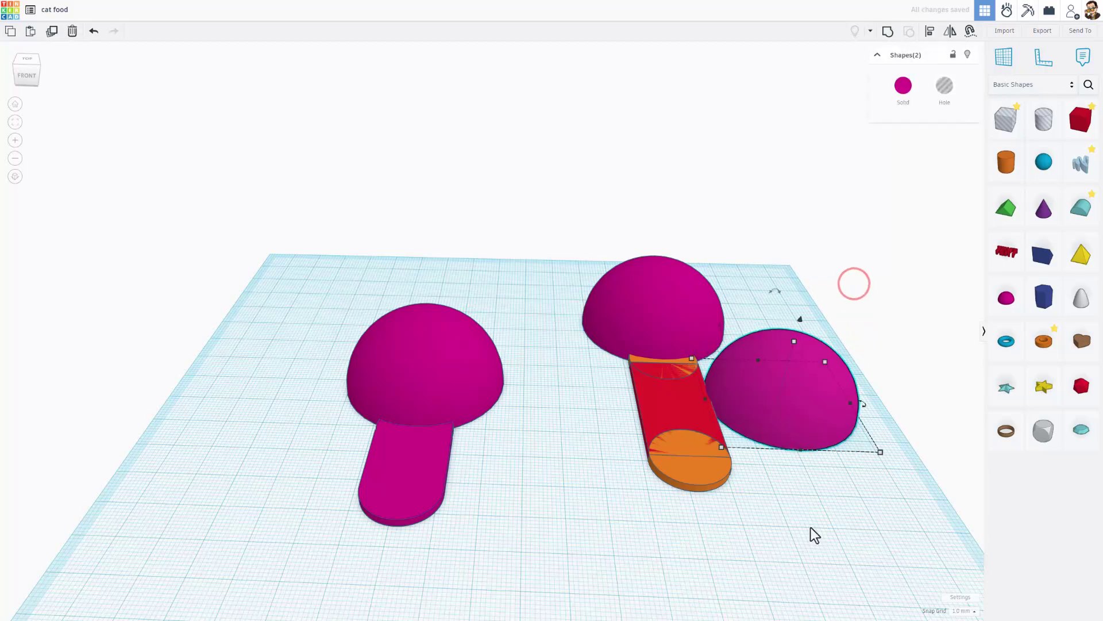
right_drag(813, 532, 825, 507)
click(826, 507)
key(ctrl+g)
drag(837, 420, 837, 420)
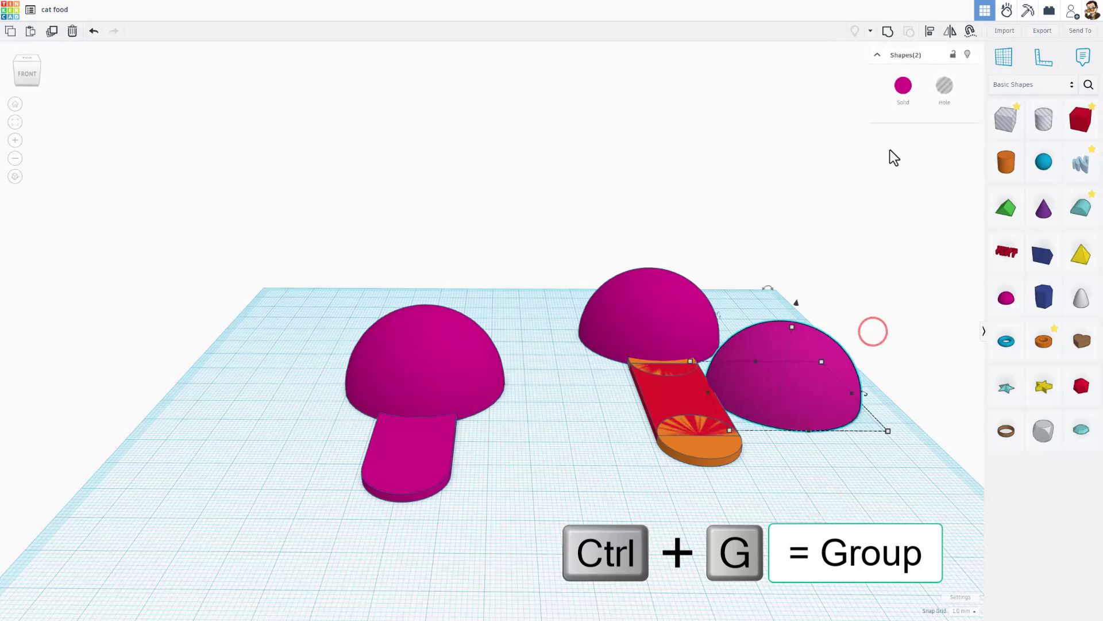
click(888, 33)
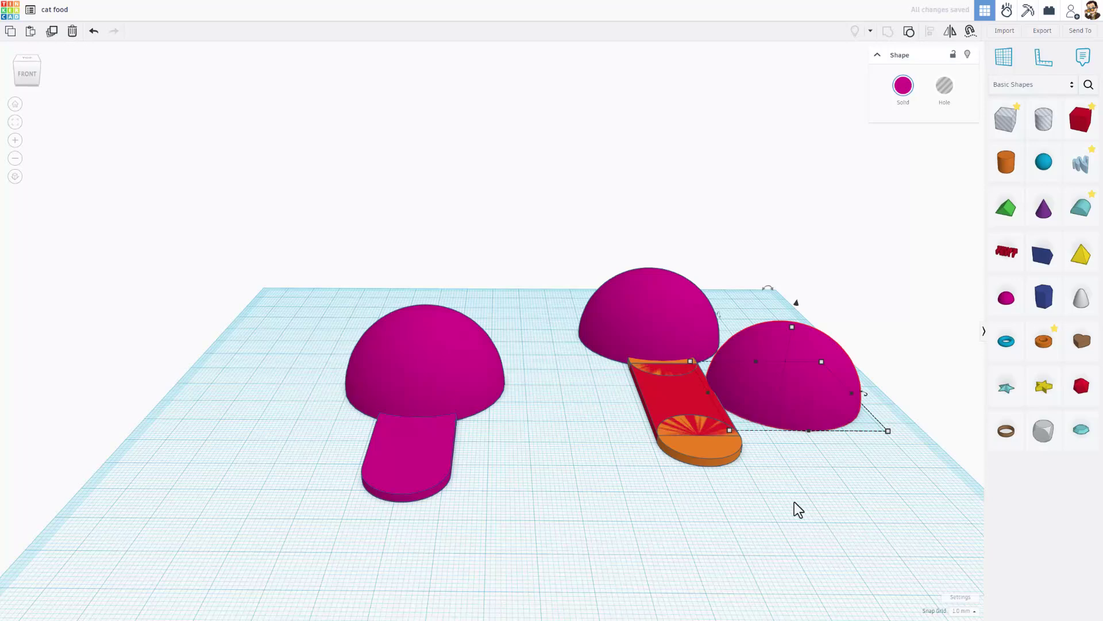
right_drag(796, 499, 751, 258)
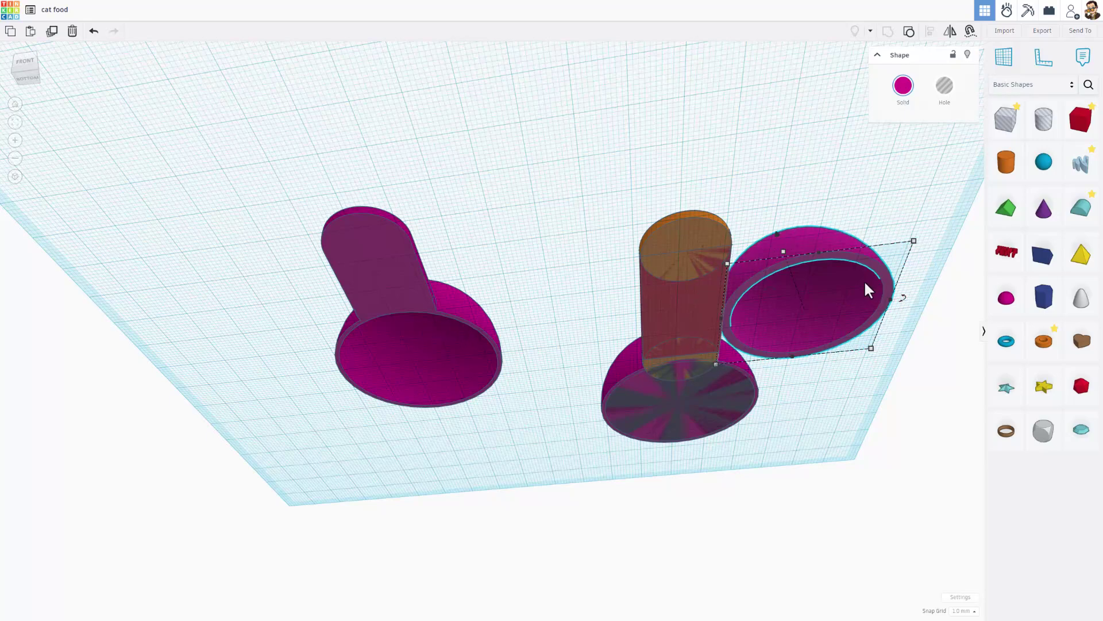
Step: Move the hollow right dome further to the right
right_drag(870, 326, 890, 515)
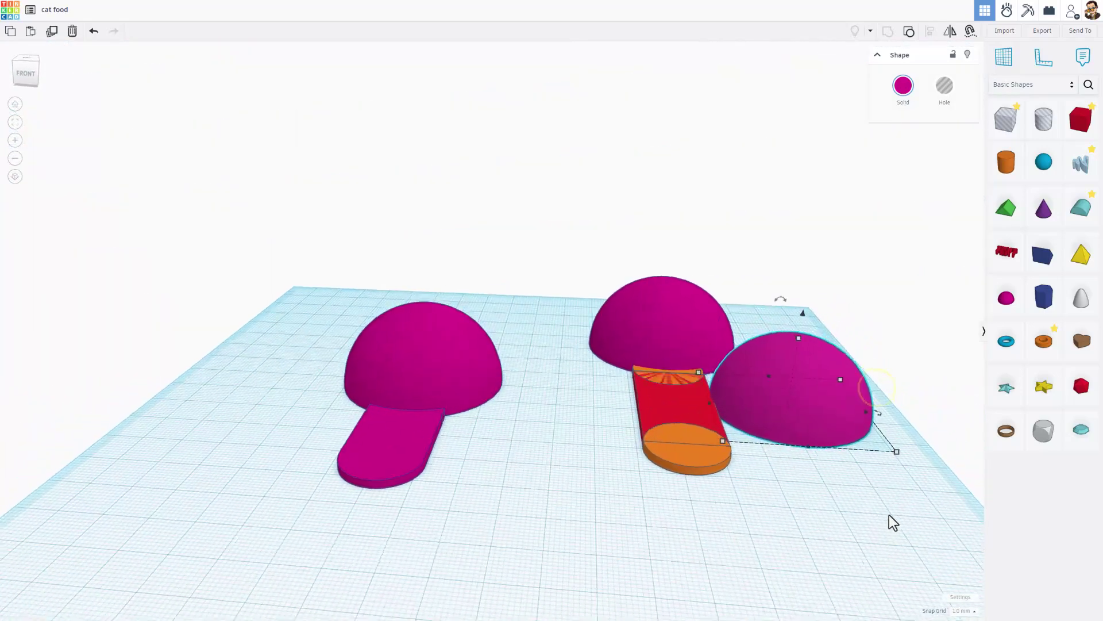
click(888, 517)
drag(819, 402, 867, 385)
click(836, 474)
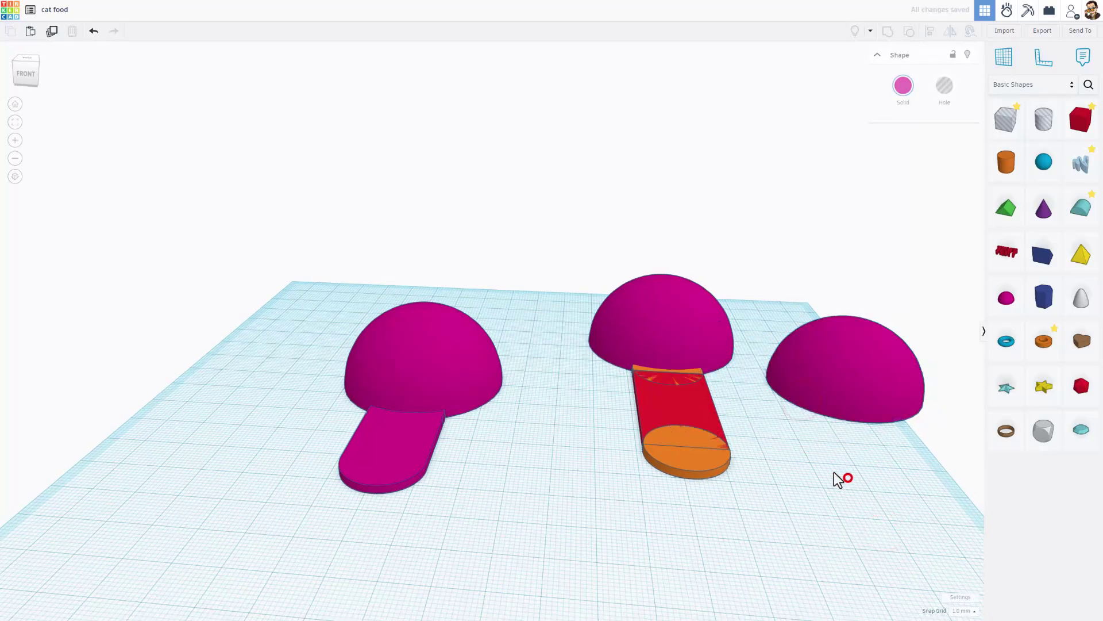
Step: Group the middle dome and its handle pieces, five parts, into one pink scoop
right_drag(630, 467, 632, 368)
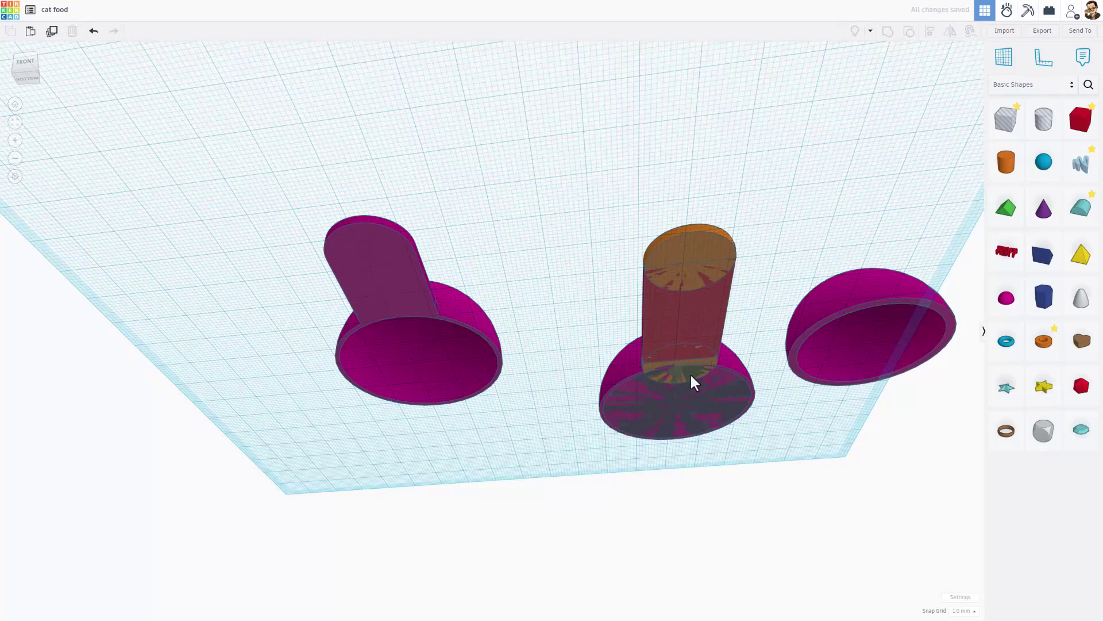
right_drag(640, 405, 618, 382)
drag(561, 277, 715, 475)
key(ctrl+g)
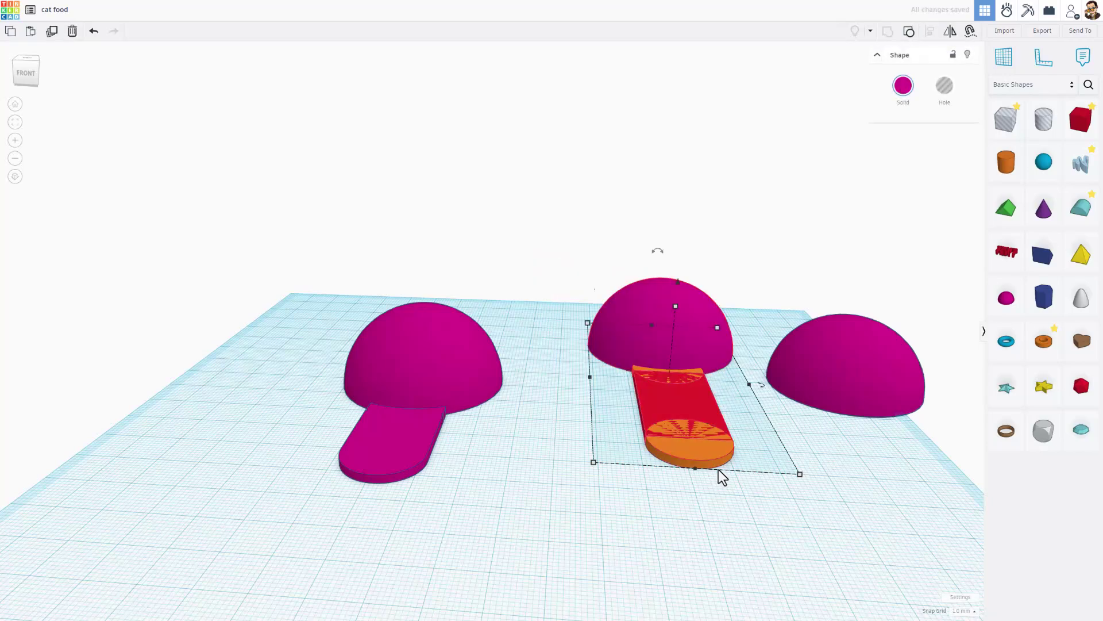
right_drag(711, 462, 707, 542)
right_drag(670, 503, 603, 389)
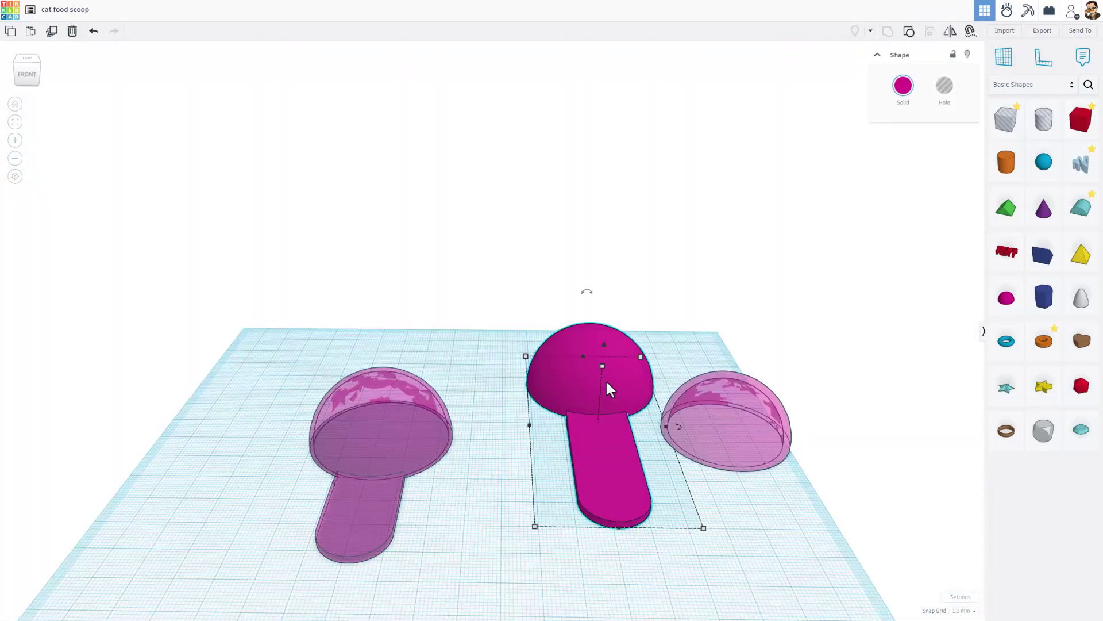
Step: Ungroup the middle scoop and add a Wedge from Basic Shapes, mirrored along one axis
click(906, 33)
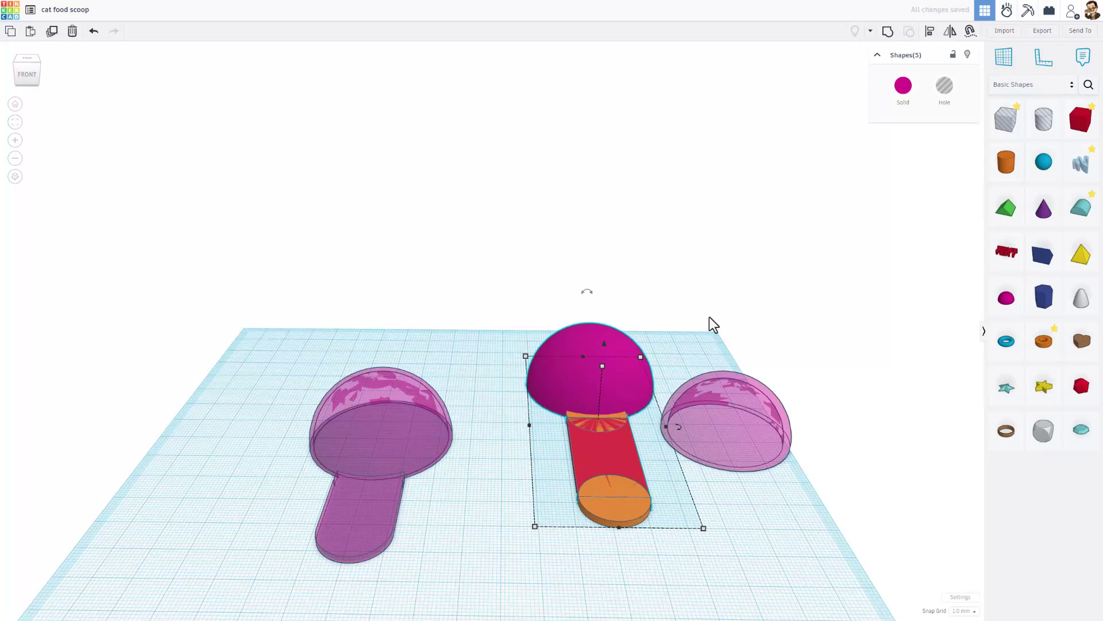
click(710, 318)
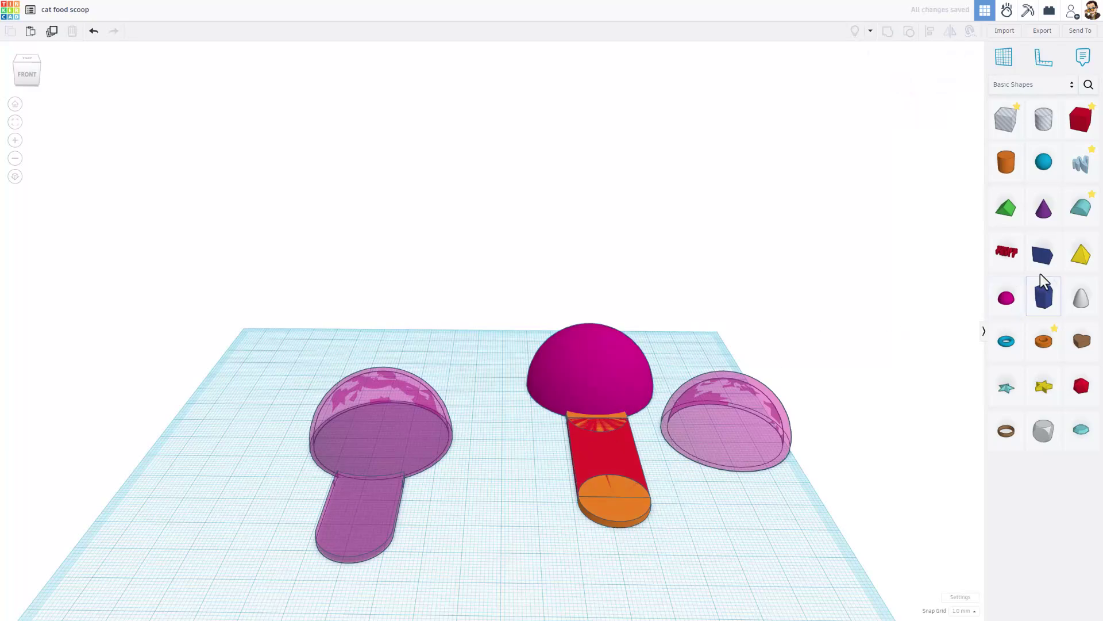
drag(1040, 275, 487, 554)
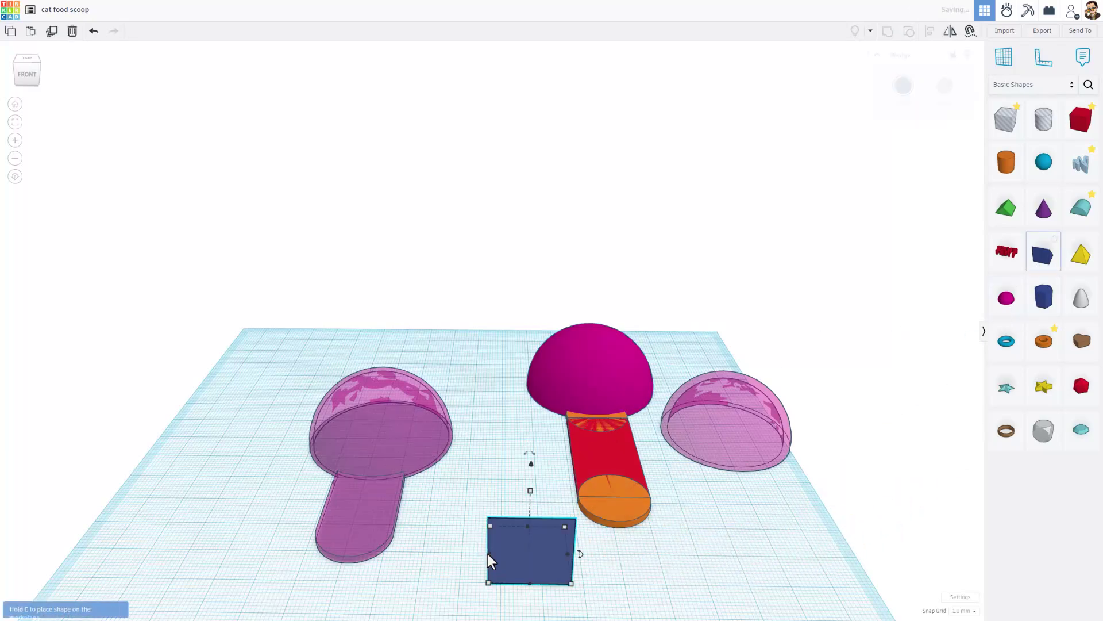
right_drag(463, 561, 578, 574)
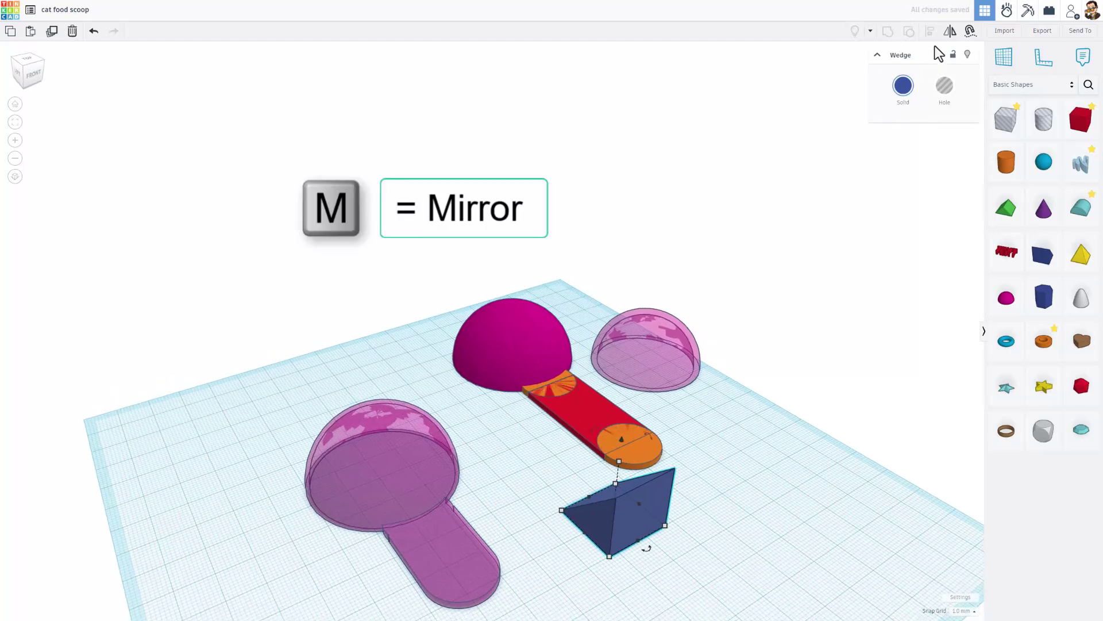
click(949, 35)
click(575, 537)
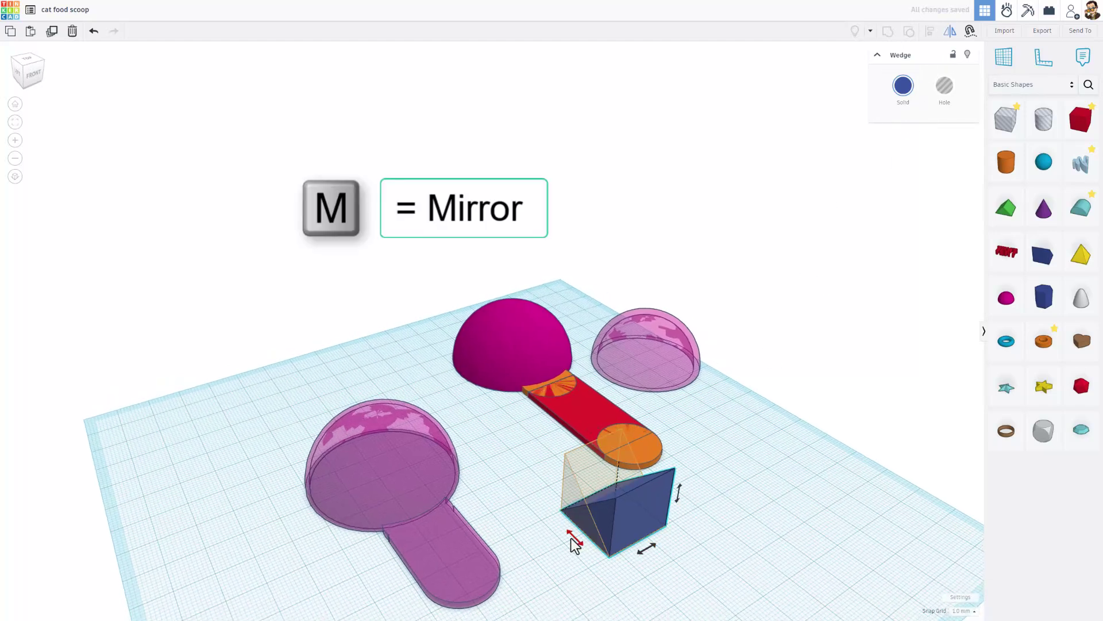
Step: Narrow and lower the wedge and move it onto the handle beside the dome
click(586, 540)
click(591, 517)
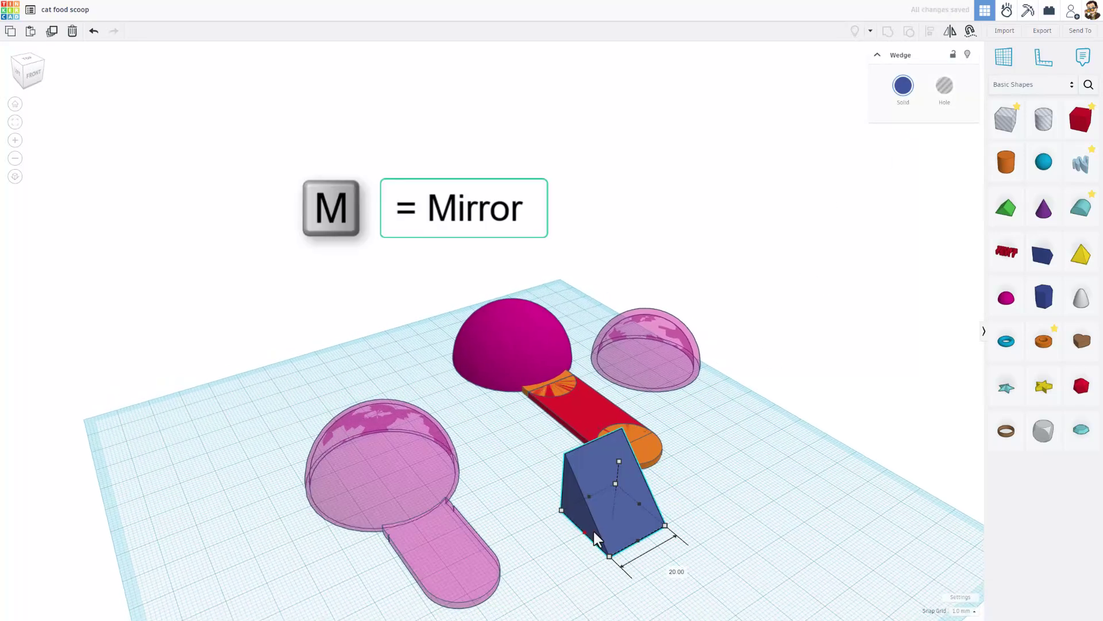
drag(594, 531, 630, 520)
drag(633, 457, 556, 394)
right_drag(556, 395, 489, 333)
Step: Align the wedge with the dome and handle parts
drag(490, 333, 640, 470)
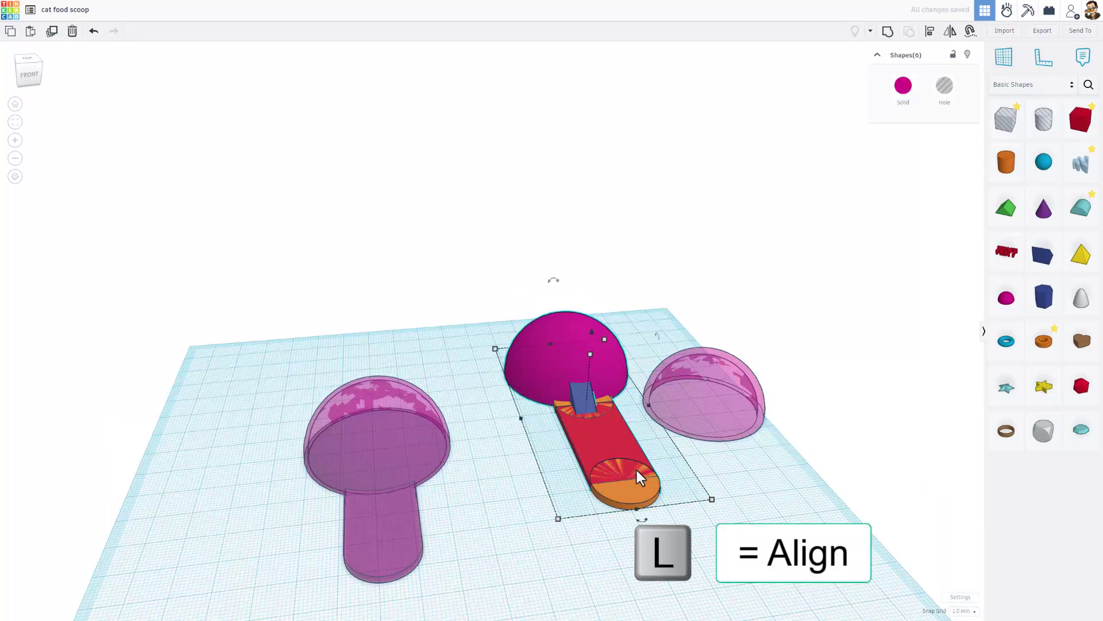
key(l)
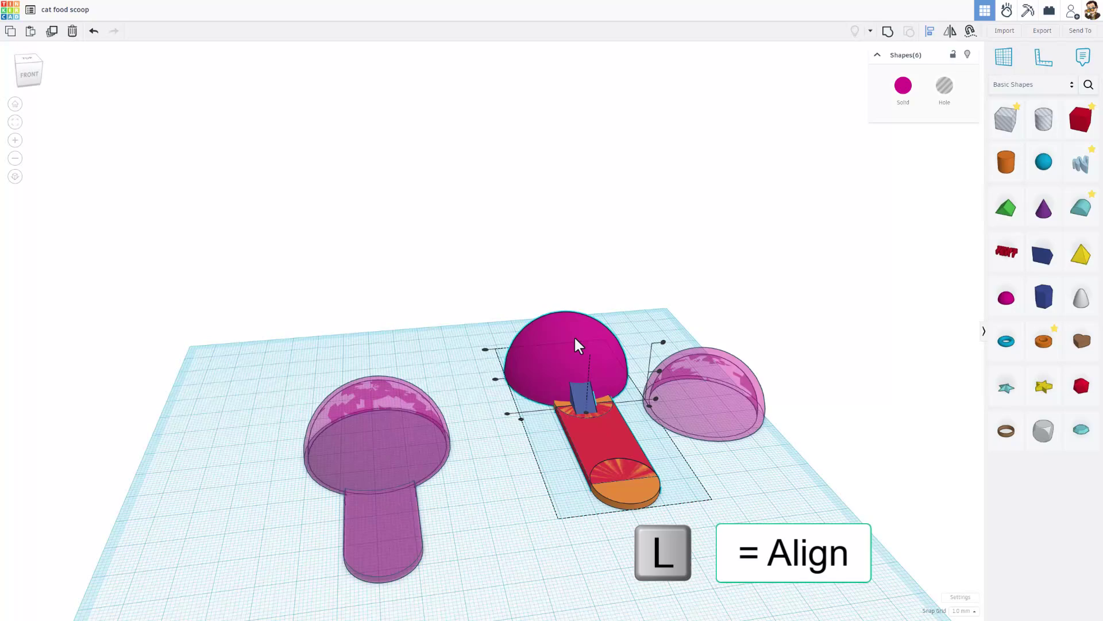
click(539, 490)
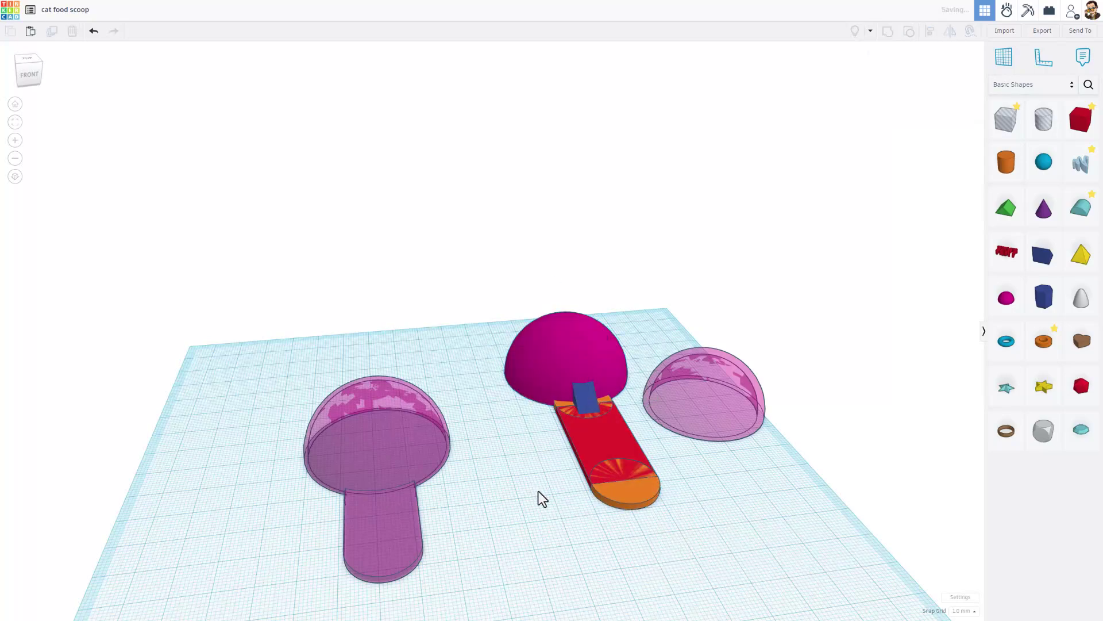
right_drag(539, 491, 668, 600)
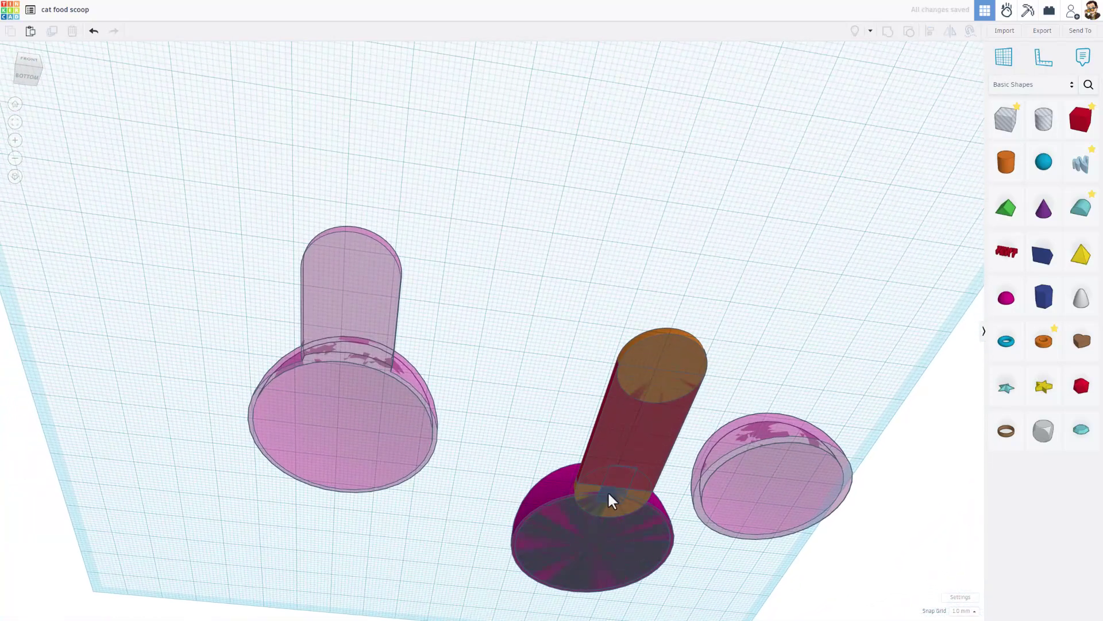
right_drag(609, 494, 537, 365)
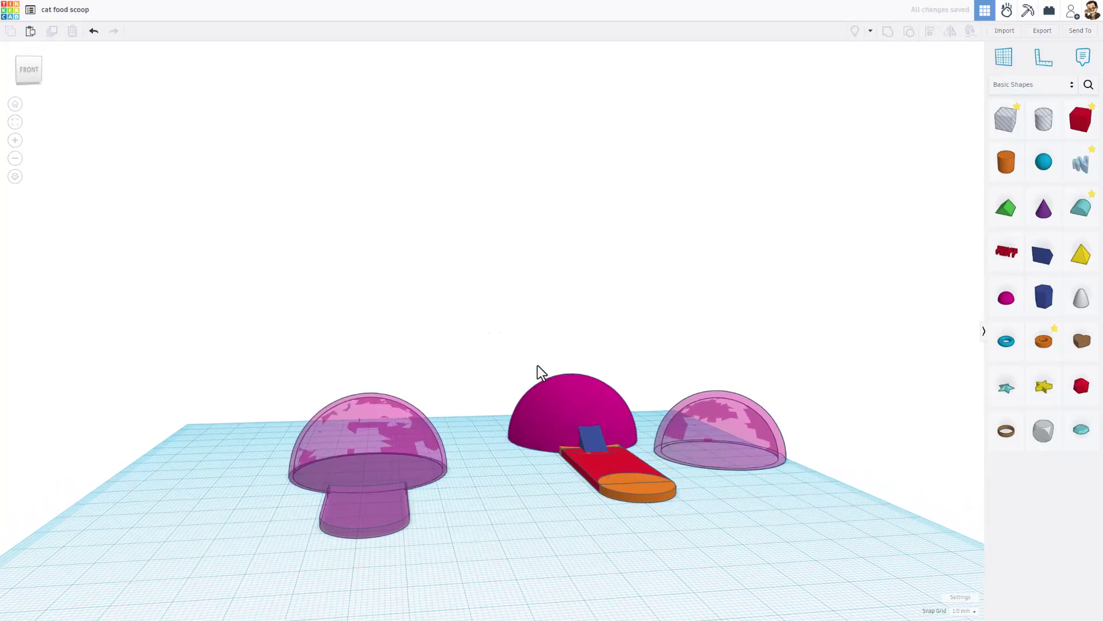
drag(537, 366, 626, 552)
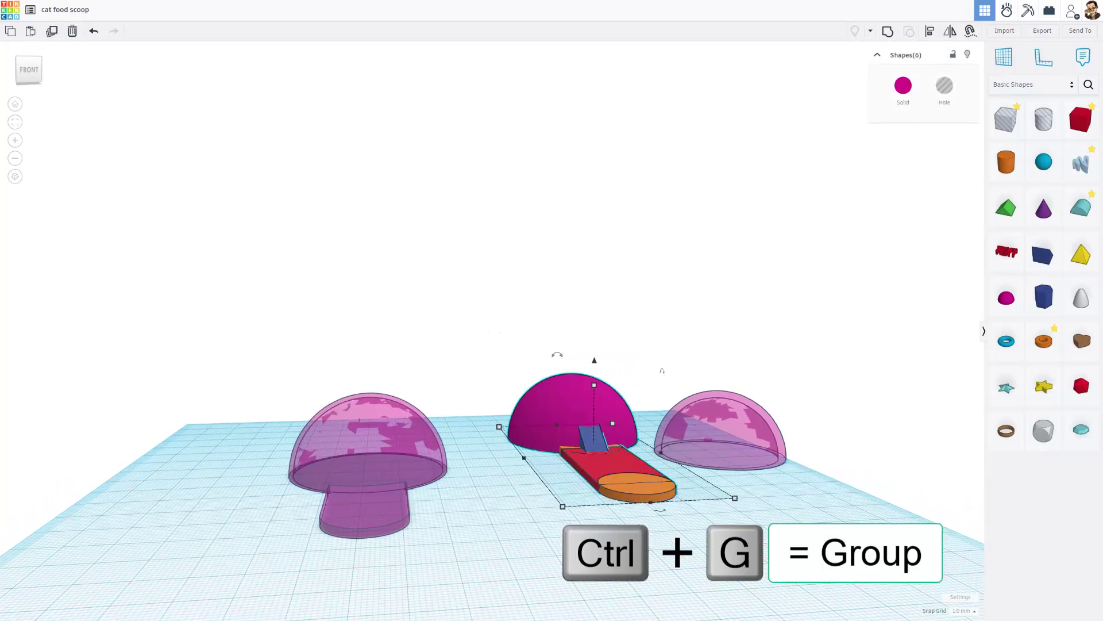
Step: Group the six middle-scoop parts, including the wedge, into one piece
key(ctrl+g)
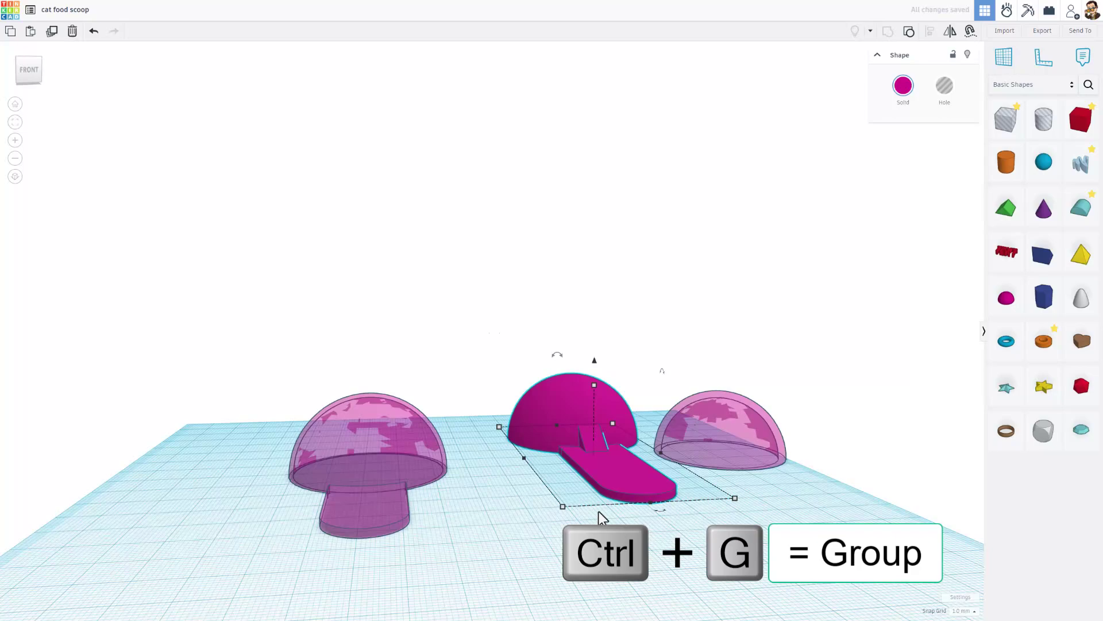
click(563, 485)
right_drag(563, 485, 500, 443)
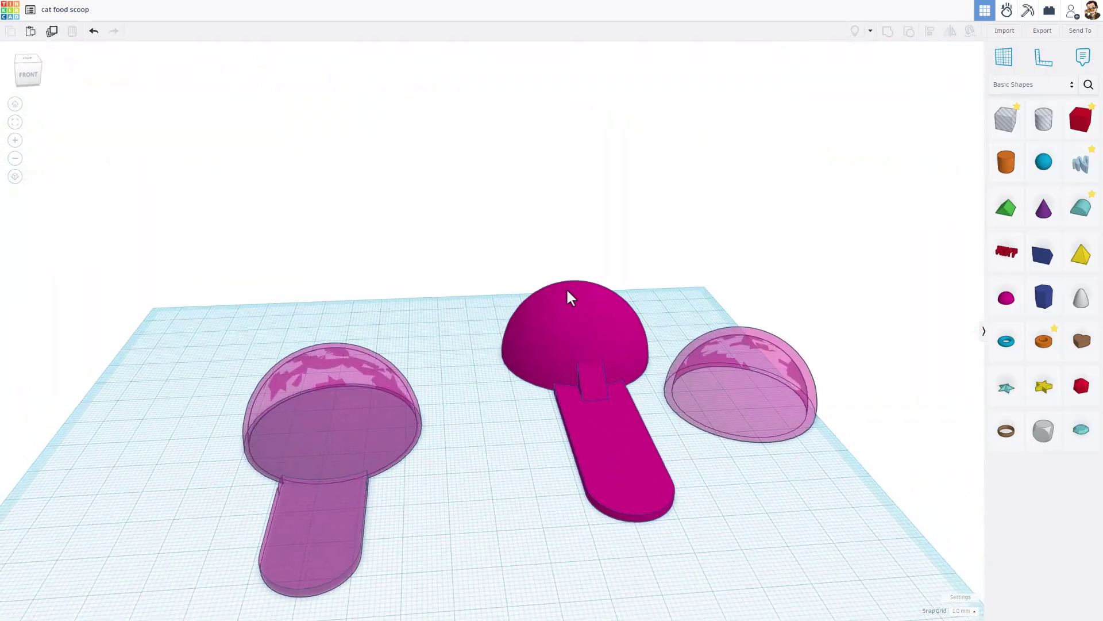
click(557, 319)
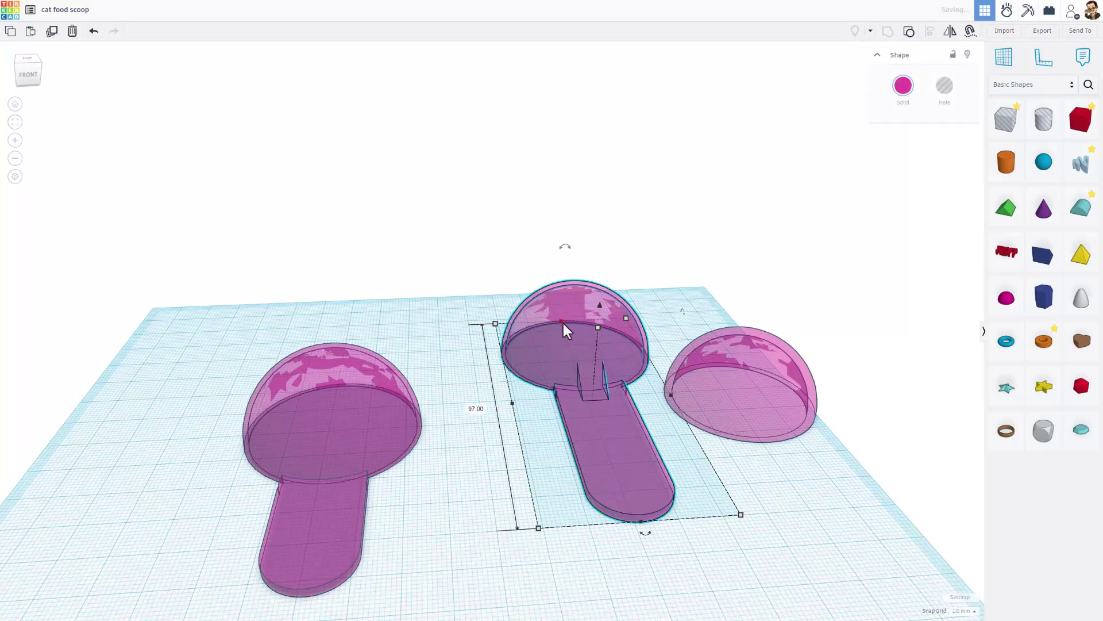
right_drag(561, 398, 517, 418)
click(530, 475)
right_drag(530, 475, 567, 424)
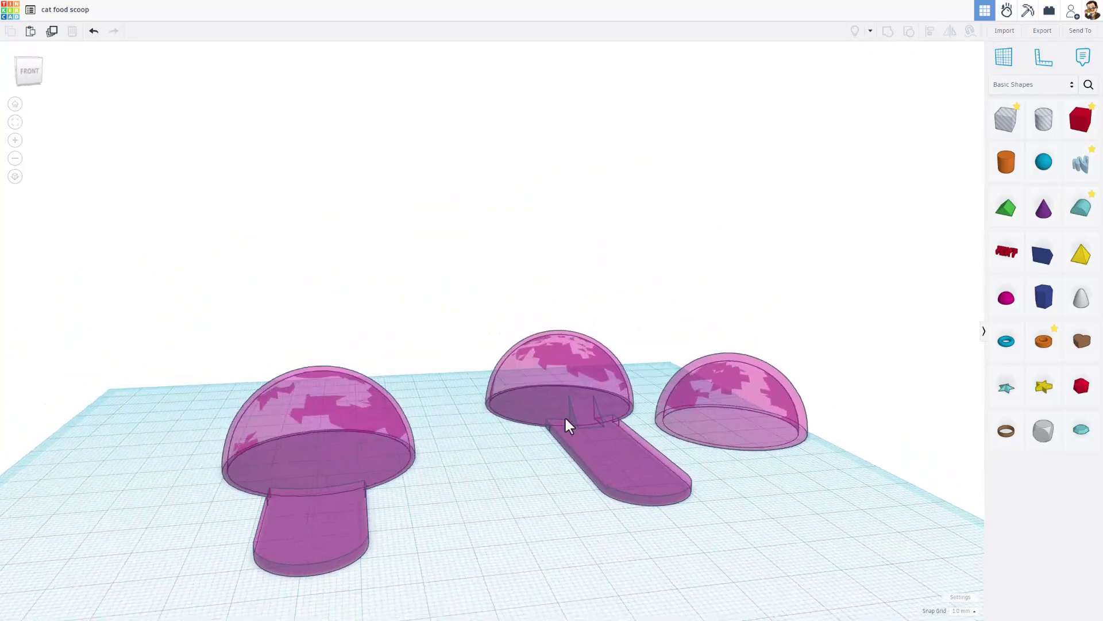
click(584, 409)
Step: Ungroup the scoop, delete the blue wedge, and regroup the dome, handle and end
key(ctrl+shift+g)
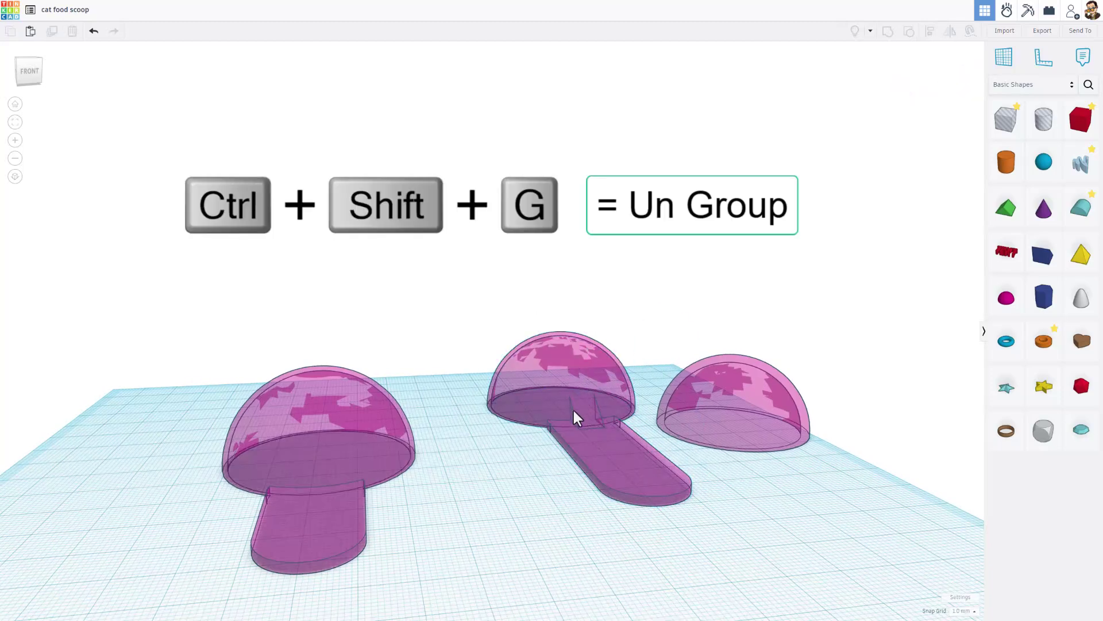
click(586, 419)
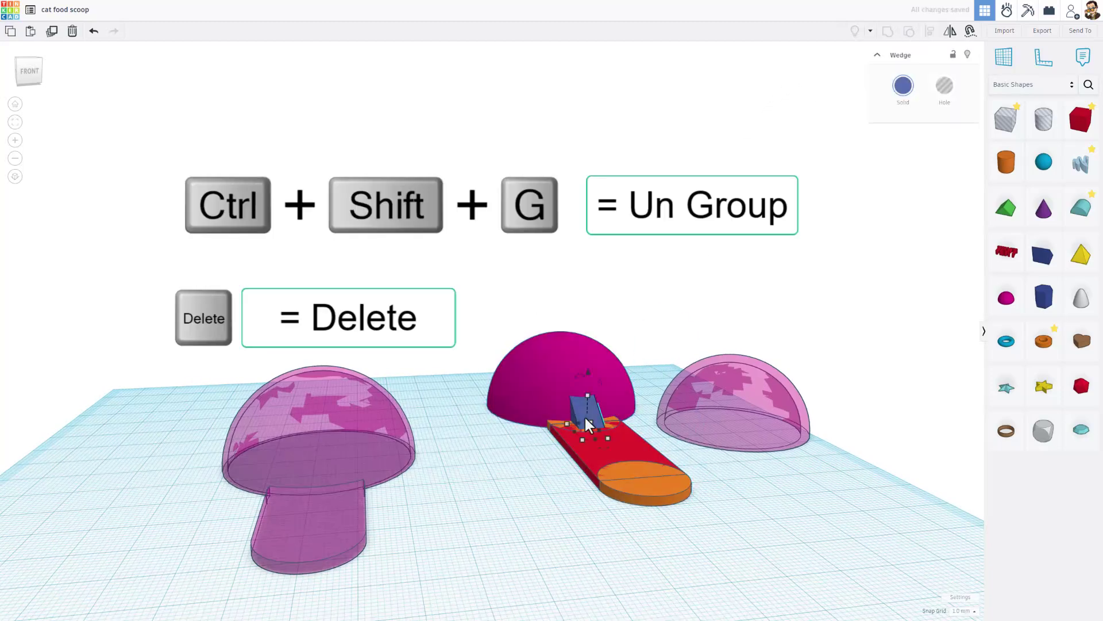
key(Delete)
drag(487, 320, 627, 553)
key(ctrl+g)
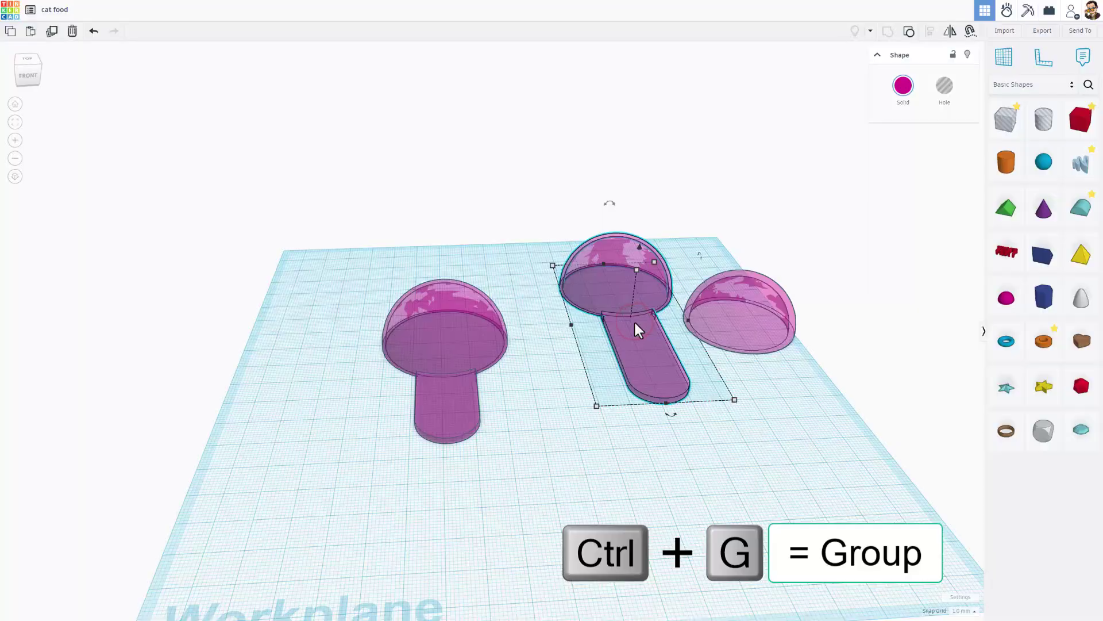
key(ctrl+g)
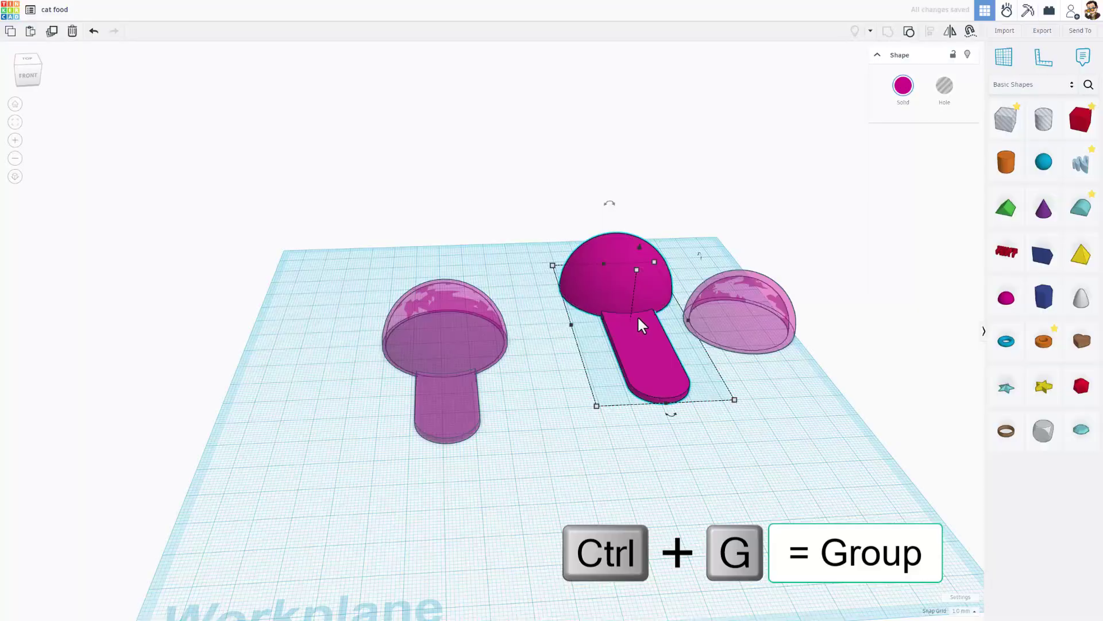
click(556, 315)
click(614, 280)
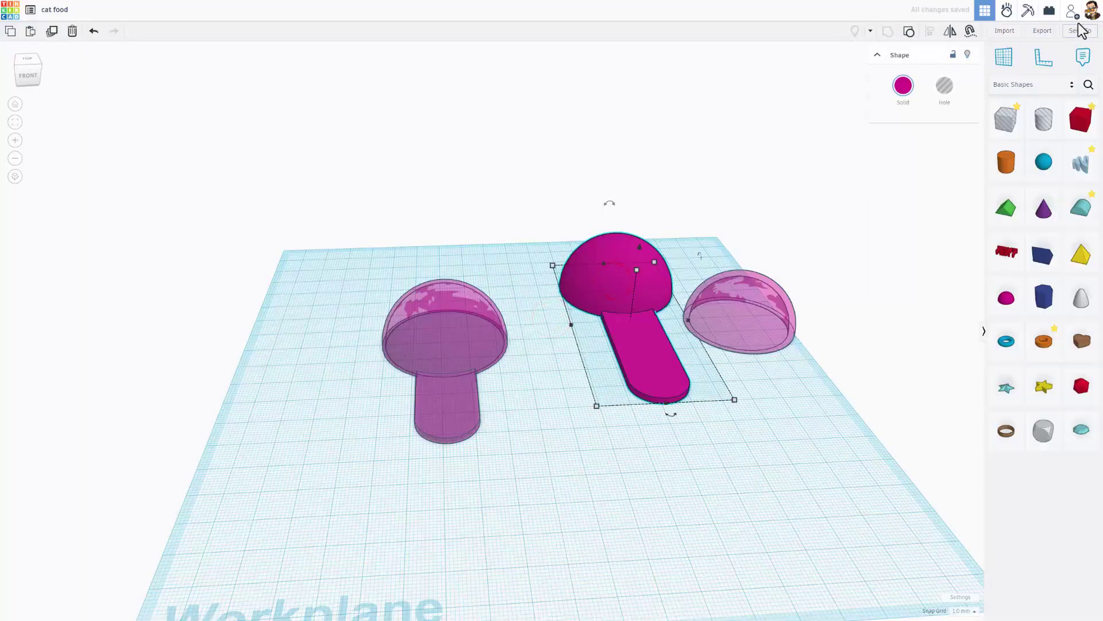
Step: Export the grouped scoop as an STL named 'cat food2.stl' in the 3dmodeling folder
click(1042, 31)
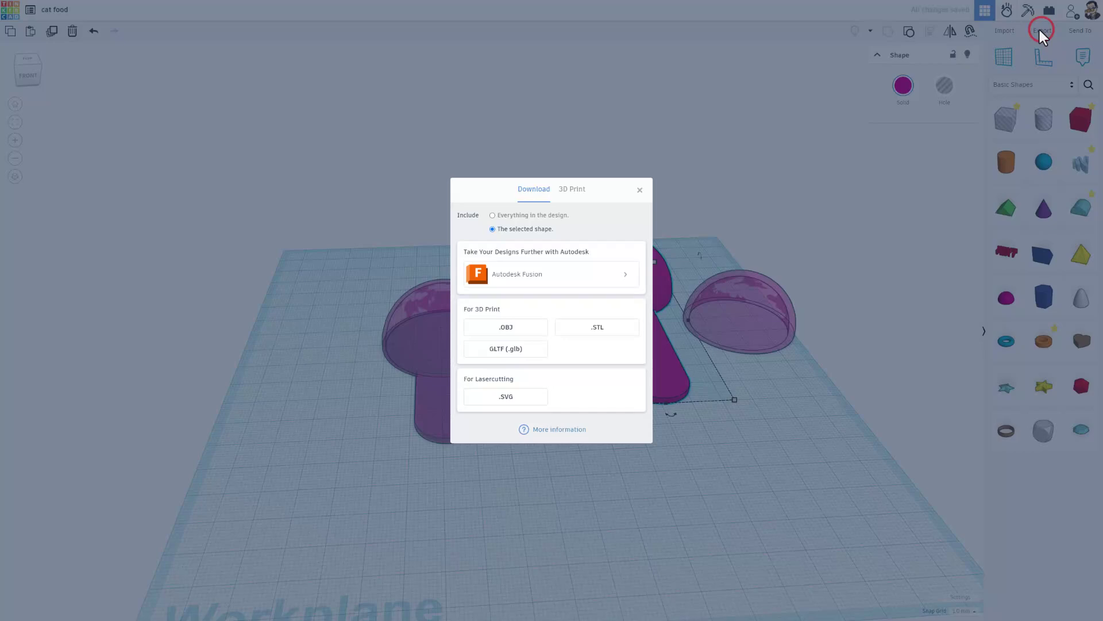
click(598, 327)
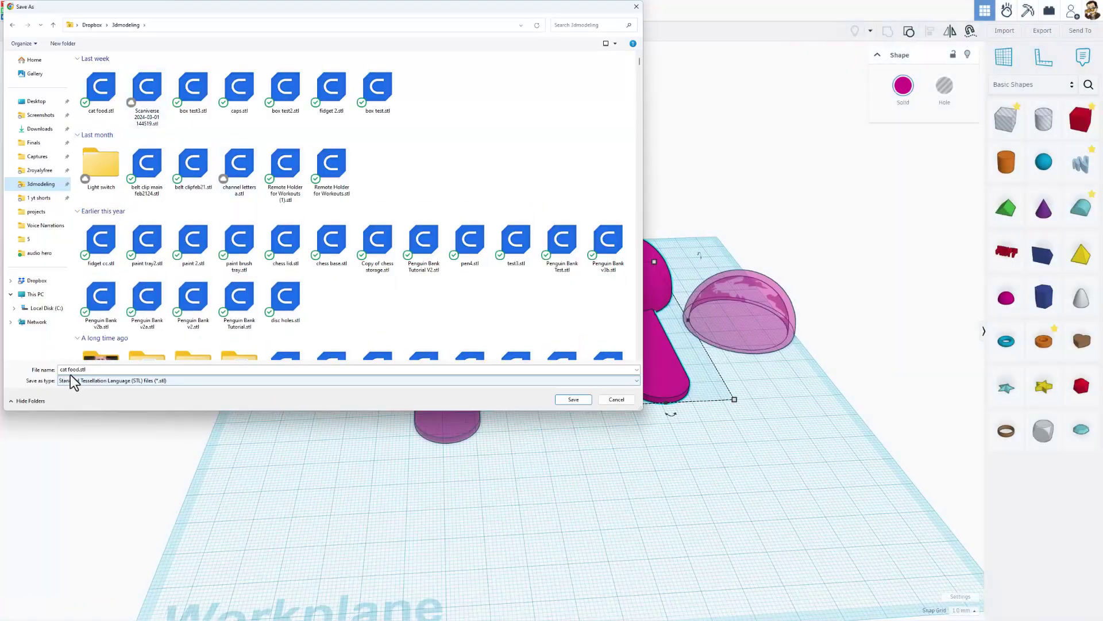
click(76, 369)
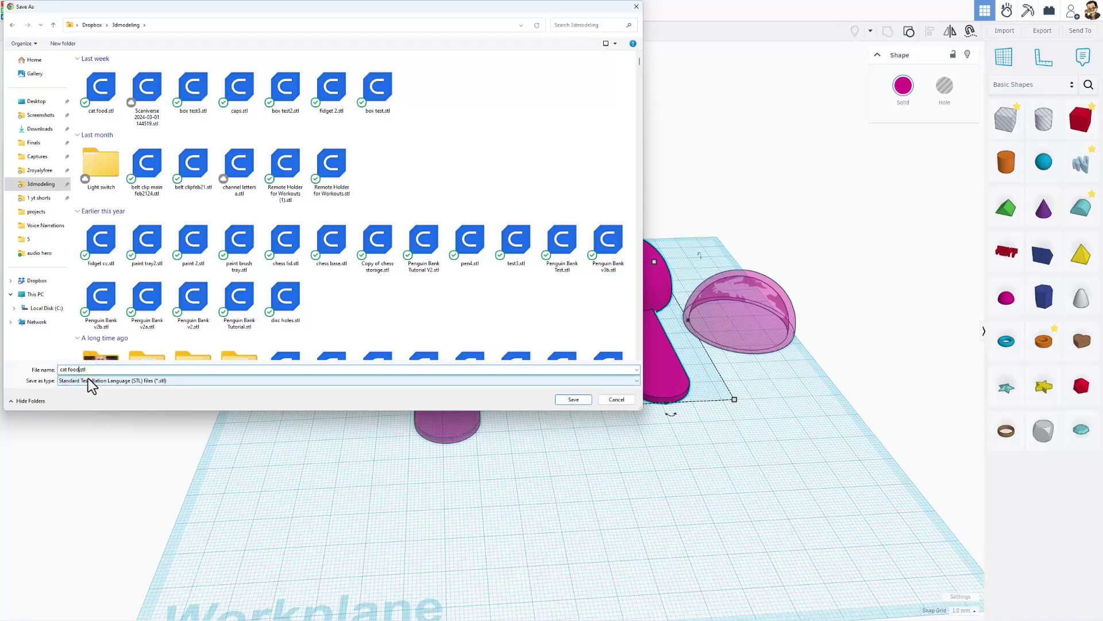
text(2)
click(573, 399)
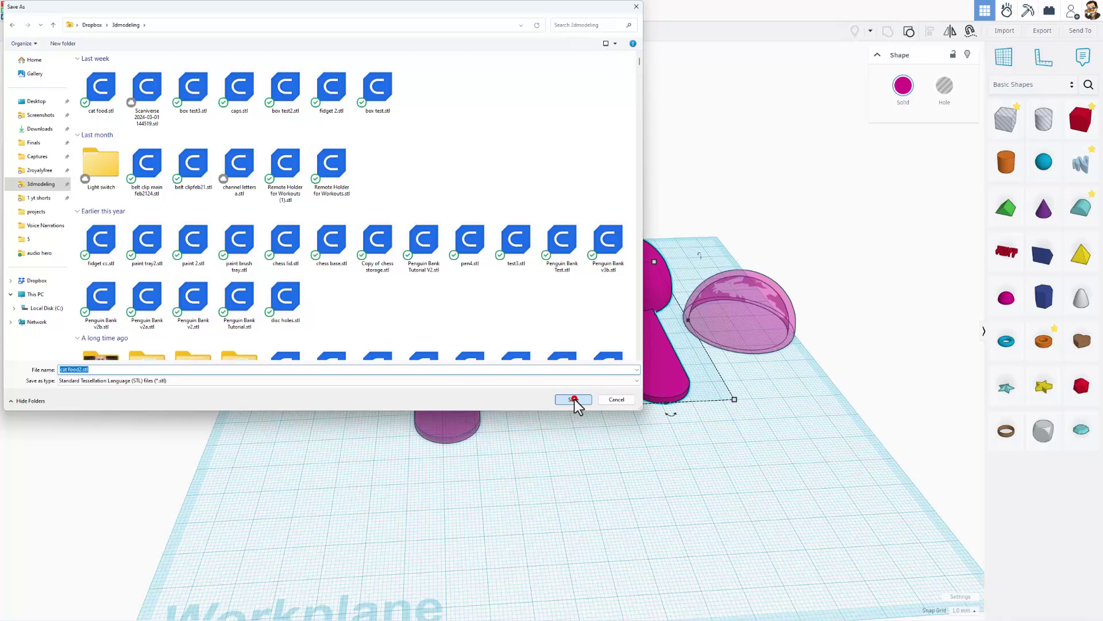
right_drag(485, 438, 632, 481)
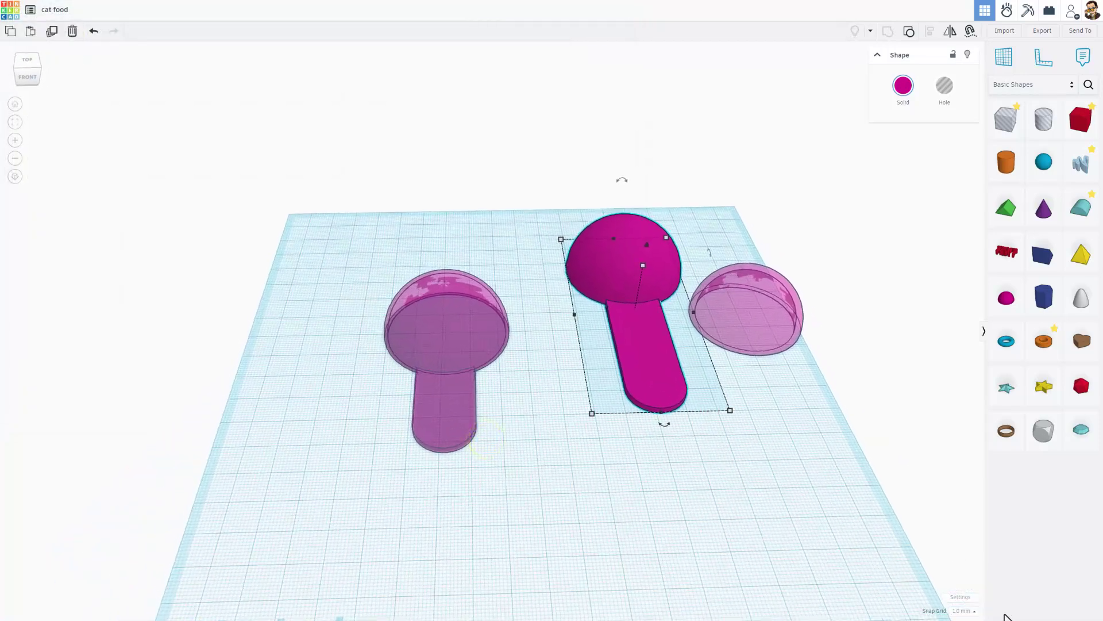
Step: Set a custom light blue (adc0ff) background with no grid, then return to Your designs
click(952, 597)
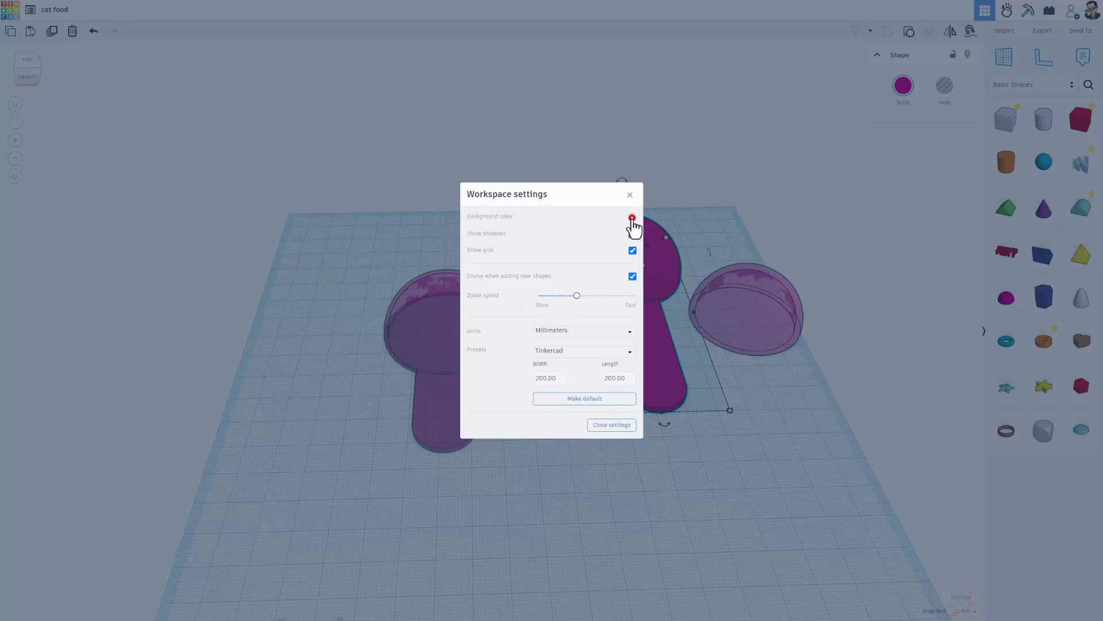
click(632, 219)
click(622, 267)
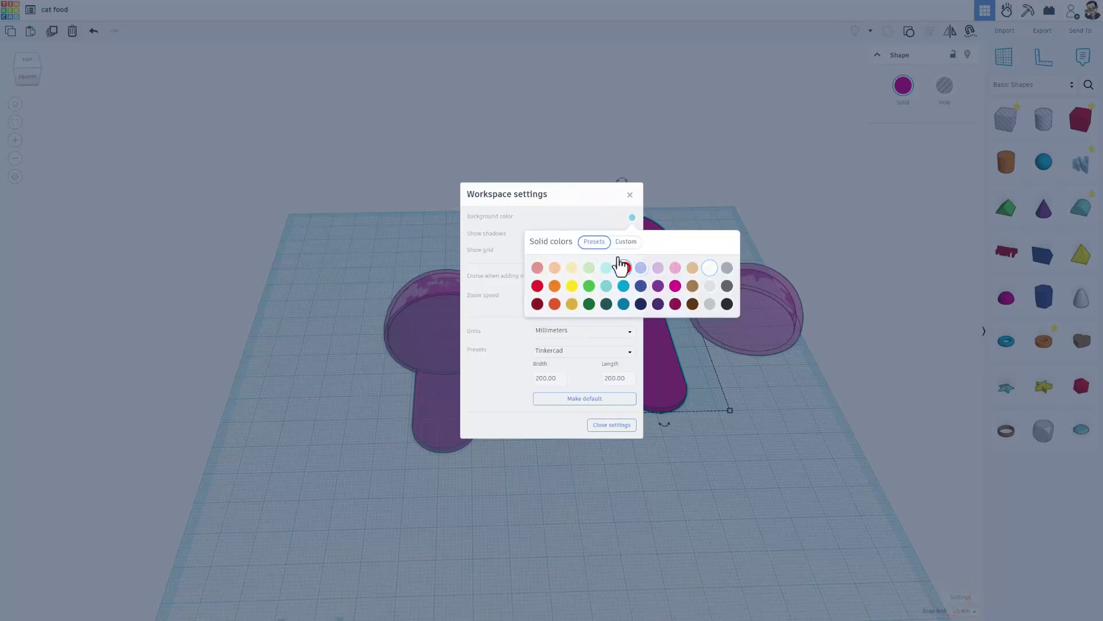
click(626, 242)
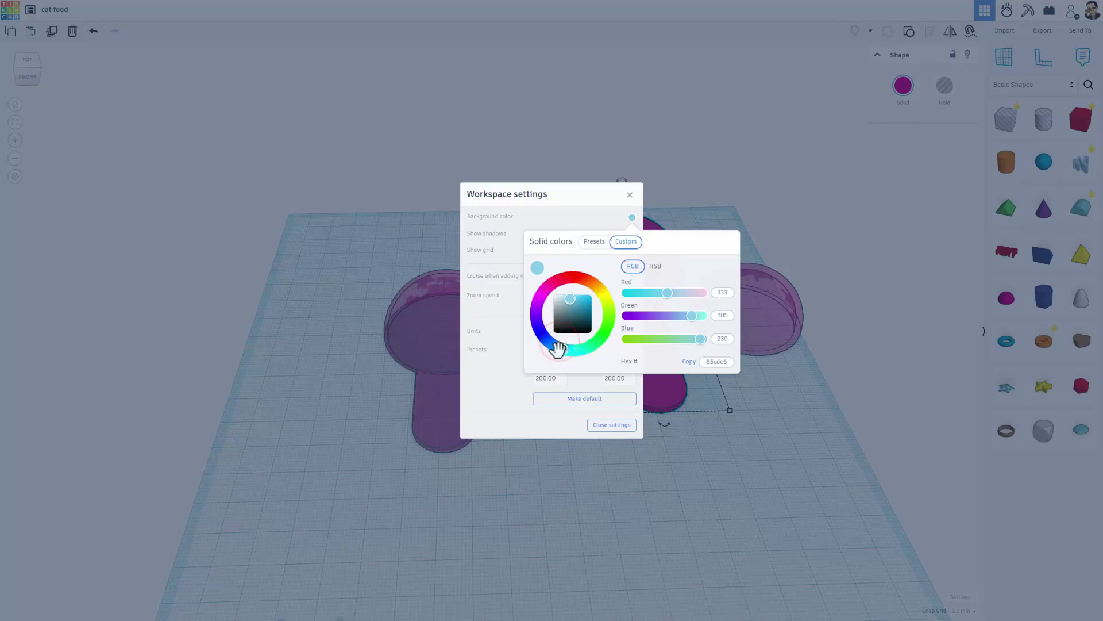
drag(557, 348, 547, 339)
drag(571, 296, 567, 297)
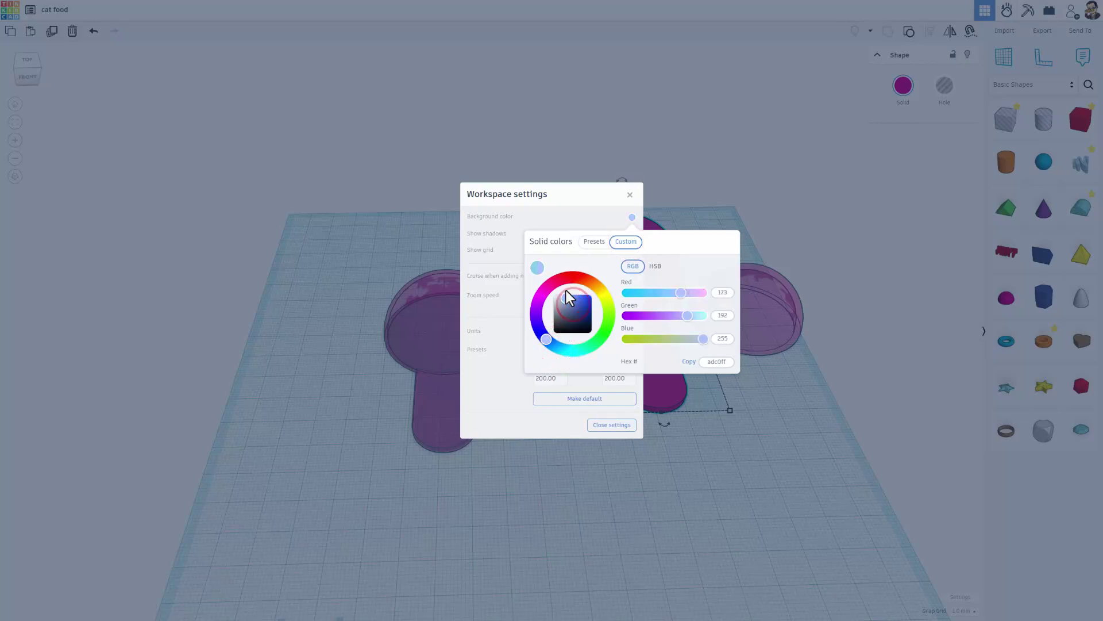
click(519, 383)
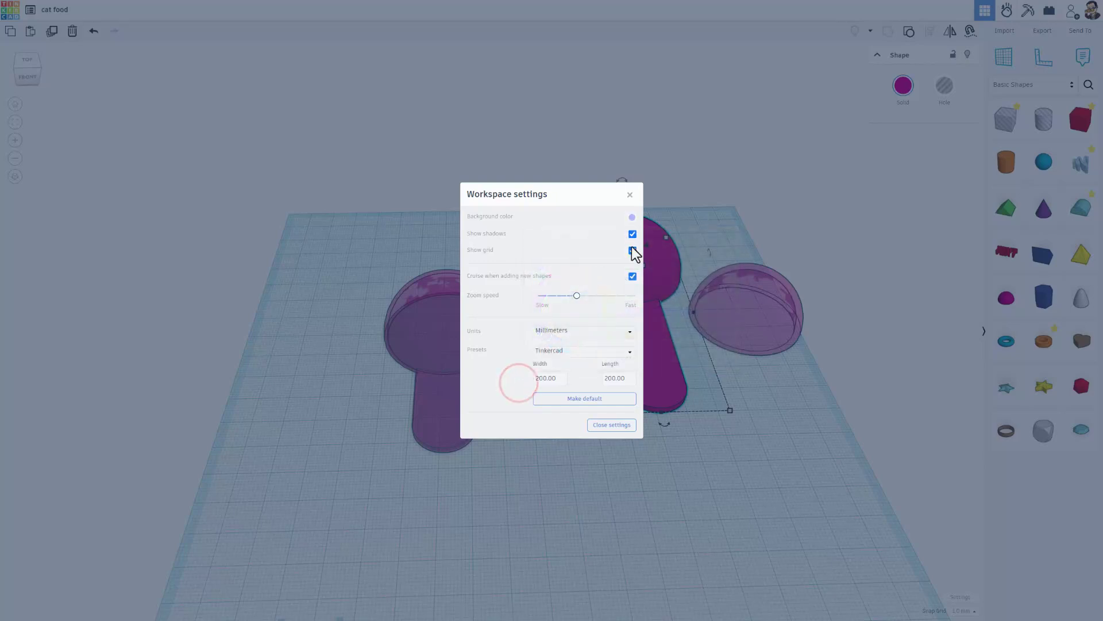
click(680, 454)
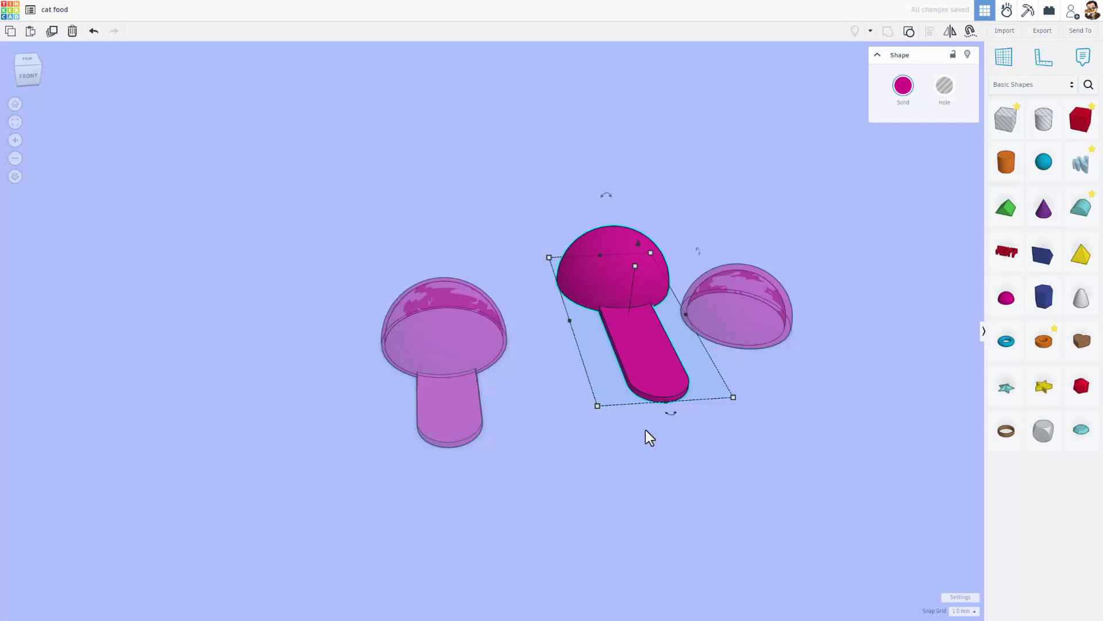
click(10, 15)
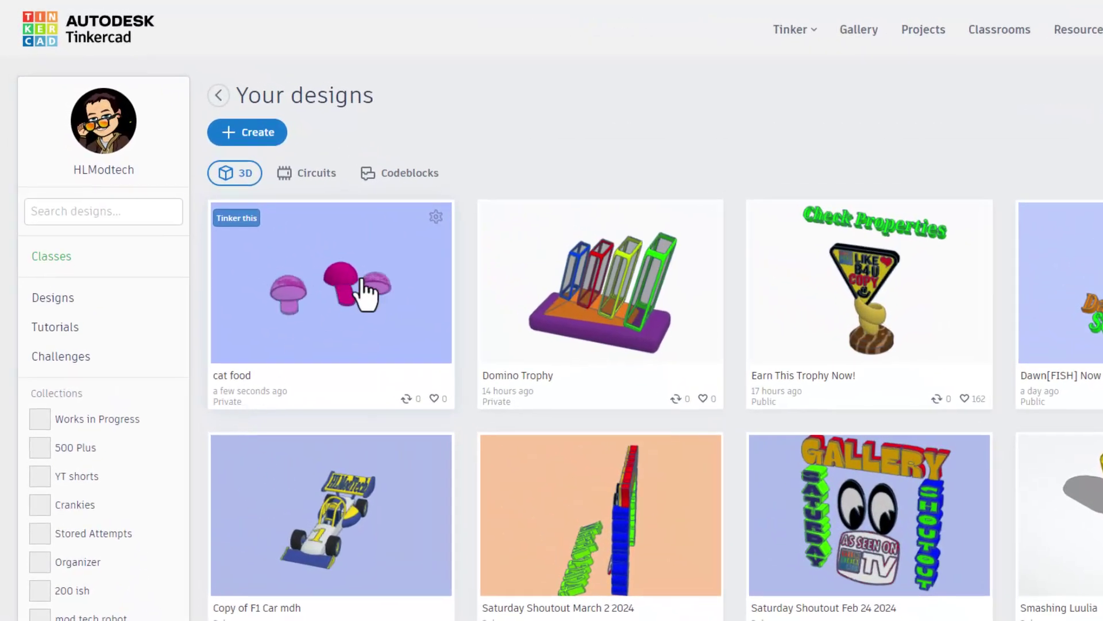
Step: Rename the design to 'cat food scoop' and tag it scoop and printable, dropping a stray hlmt23 tag
click(436, 217)
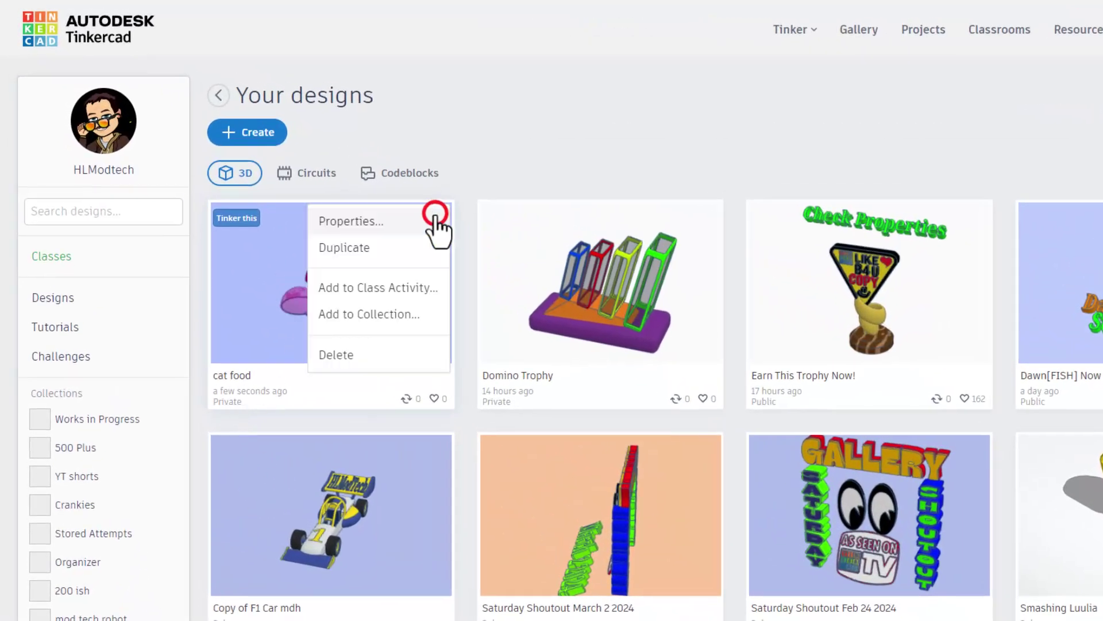
click(393, 226)
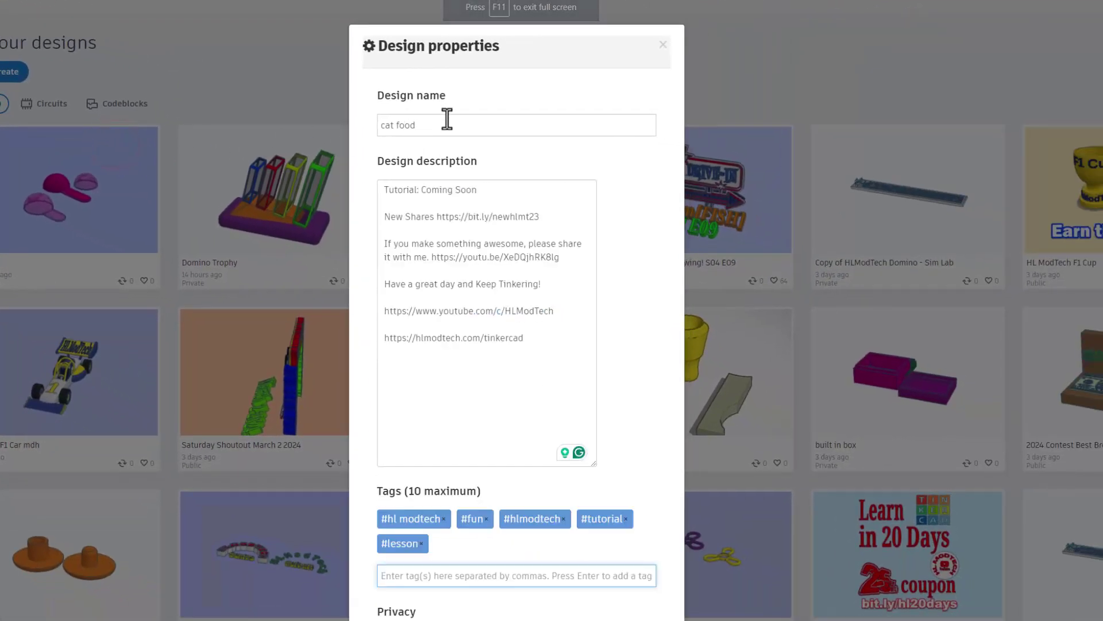
click(463, 129)
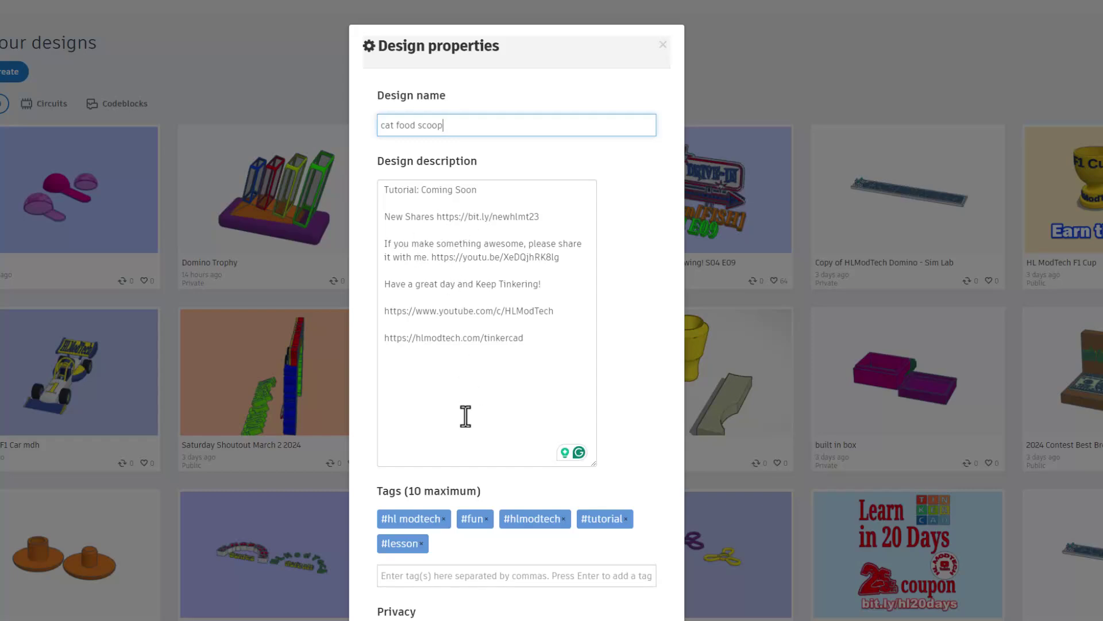
scroll(481, 431, down, 2)
click(447, 464)
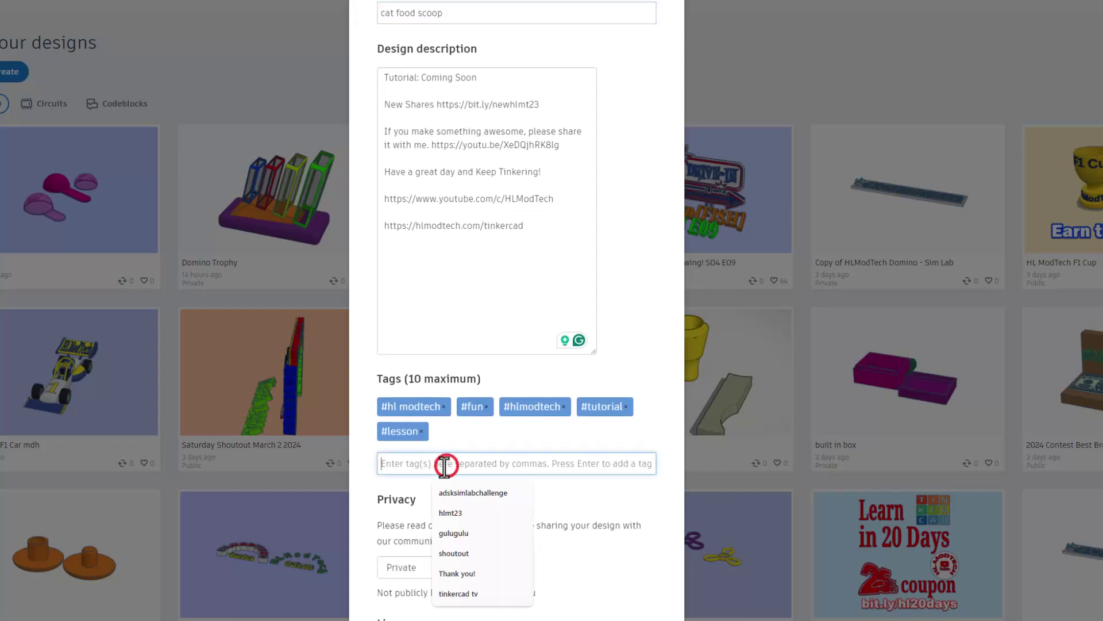
text(scoop, printable)
key(Return)
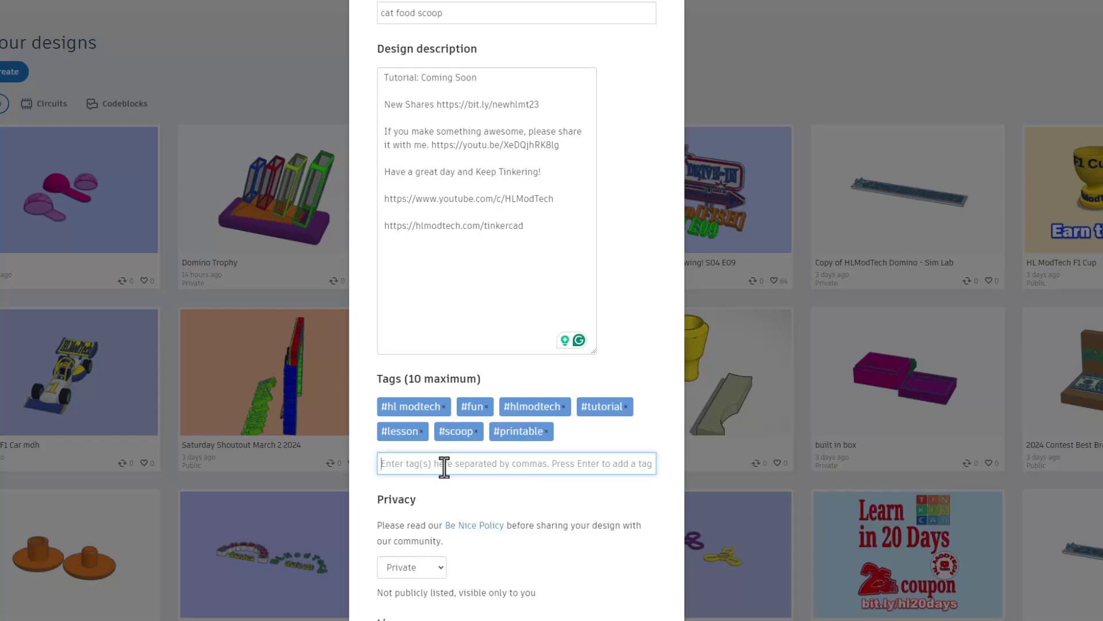
text(hlmt23)
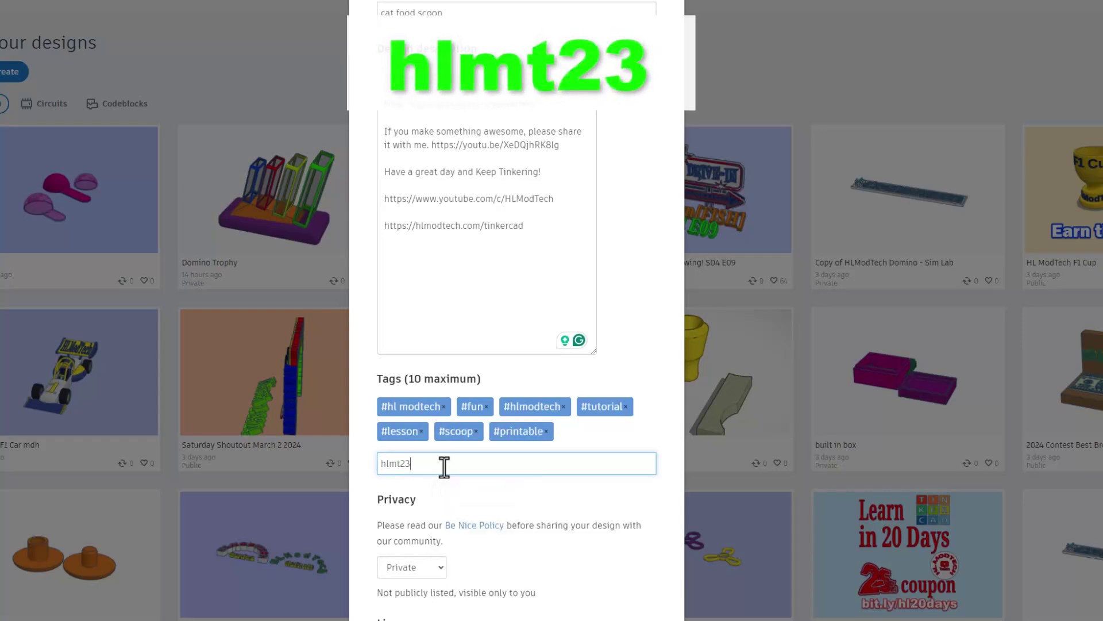
key(Return)
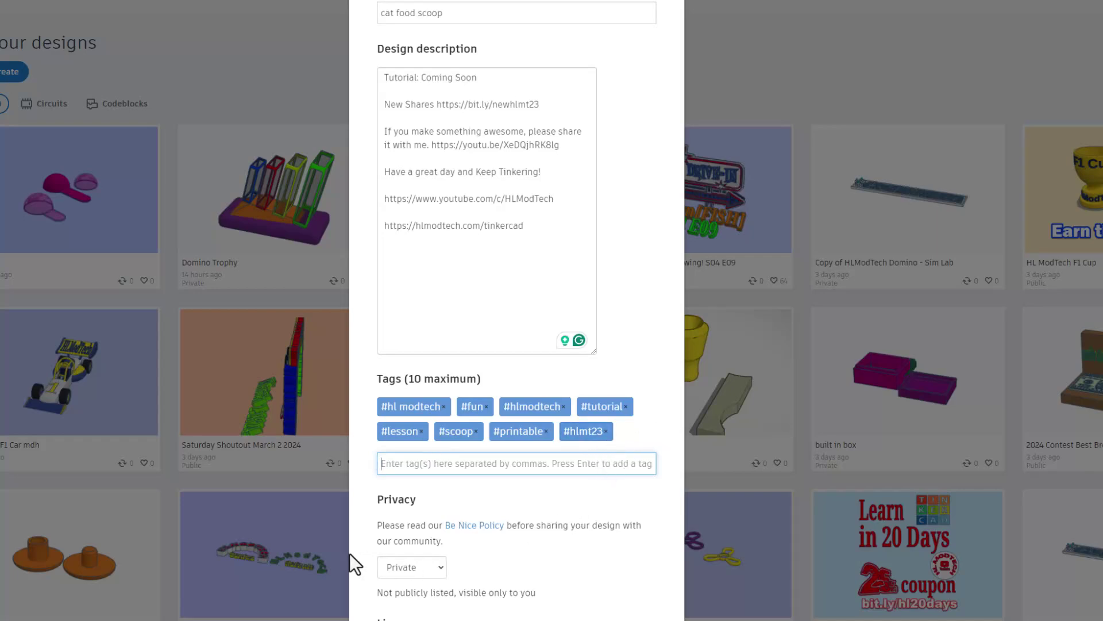
click(606, 431)
Step: Make the design Public under the Attribution-NoDerivs 3.0 licence, pass reCAPTCHA, and save the changes
click(426, 568)
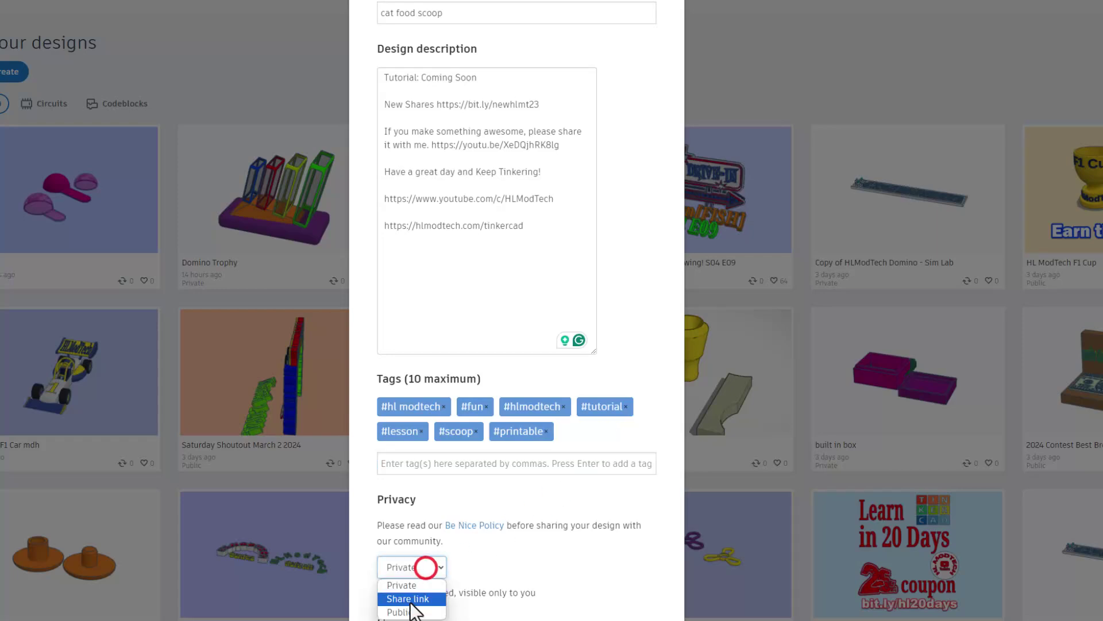
click(431, 611)
scroll(518, 568, down, 3)
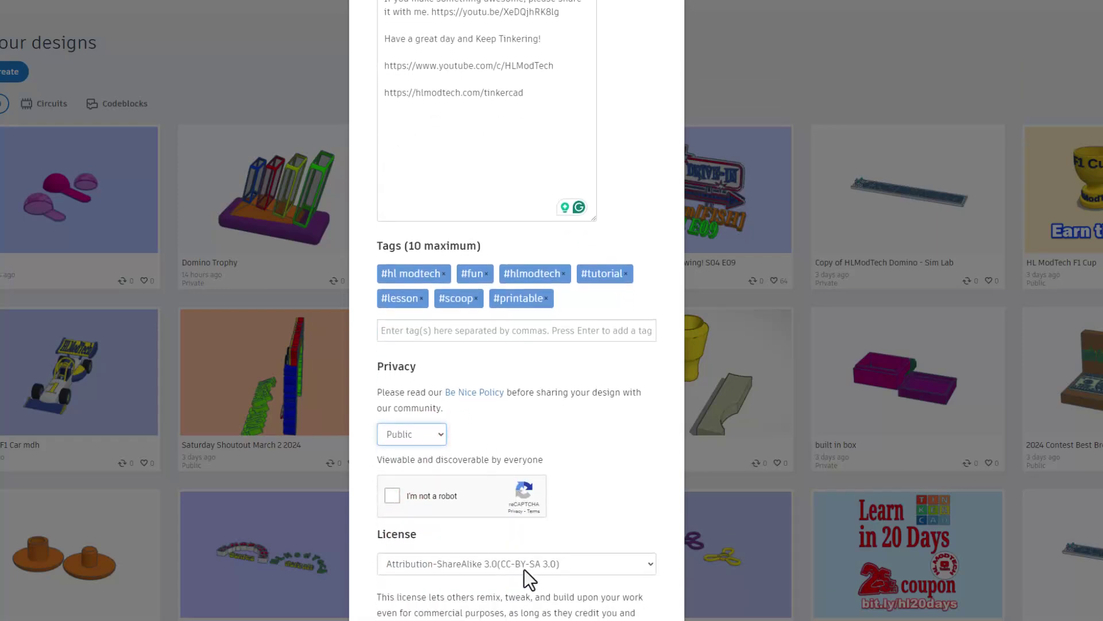
click(420, 495)
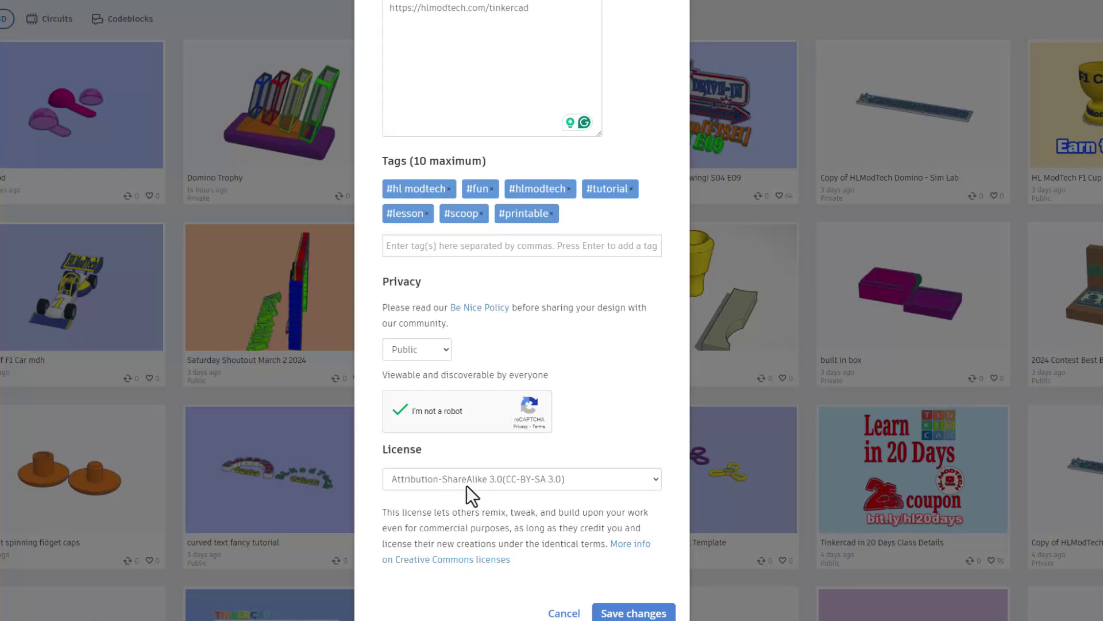
click(463, 563)
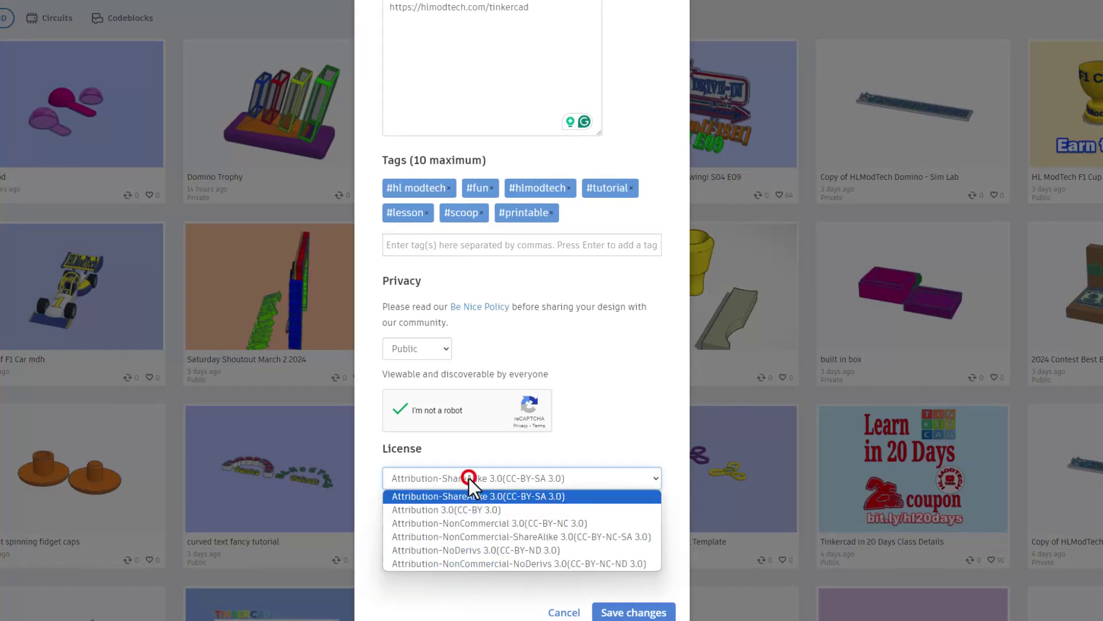
click(470, 552)
scroll(484, 506, up, 3)
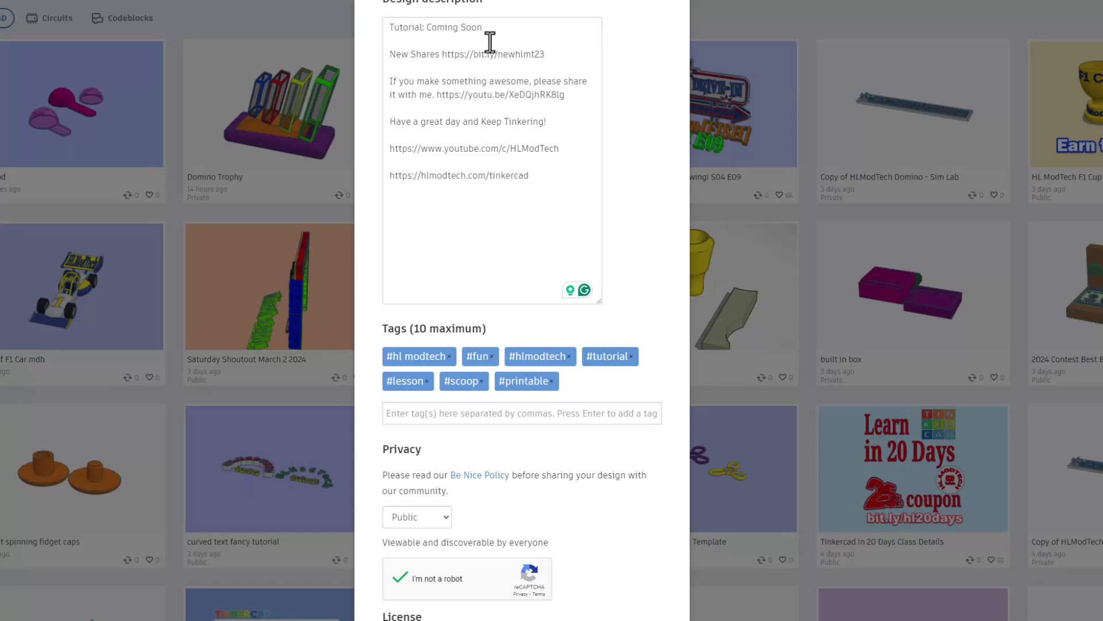
scroll(499, 197, down, 3)
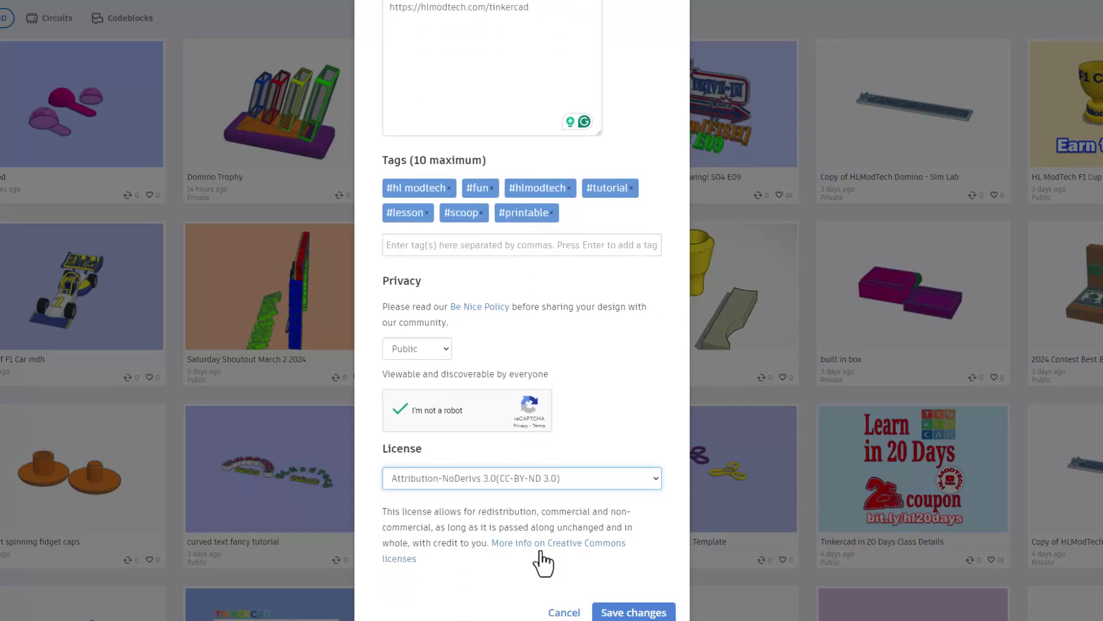
click(611, 612)
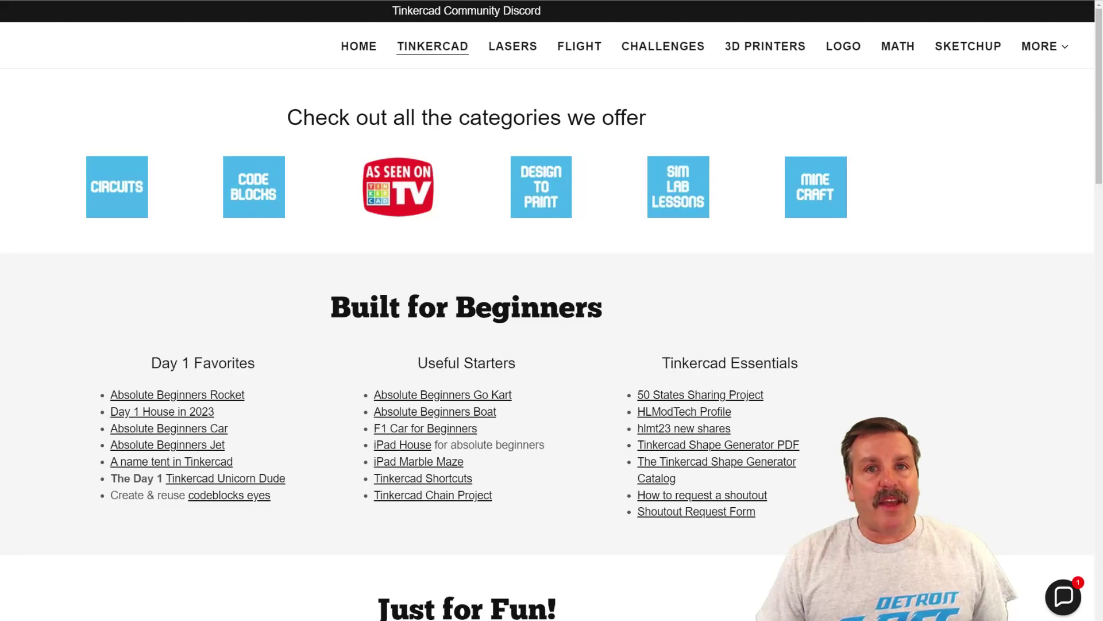
Step: Open and then close the Contact Us chat panel on the HLModTech Tinkercad page
click(1051, 598)
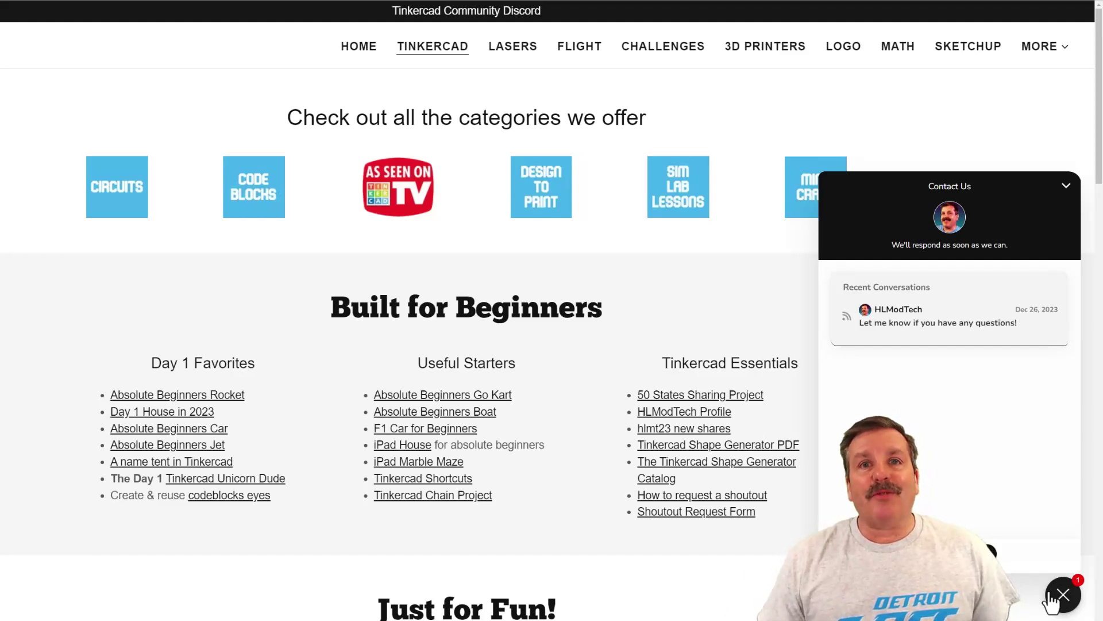
click(1052, 597)
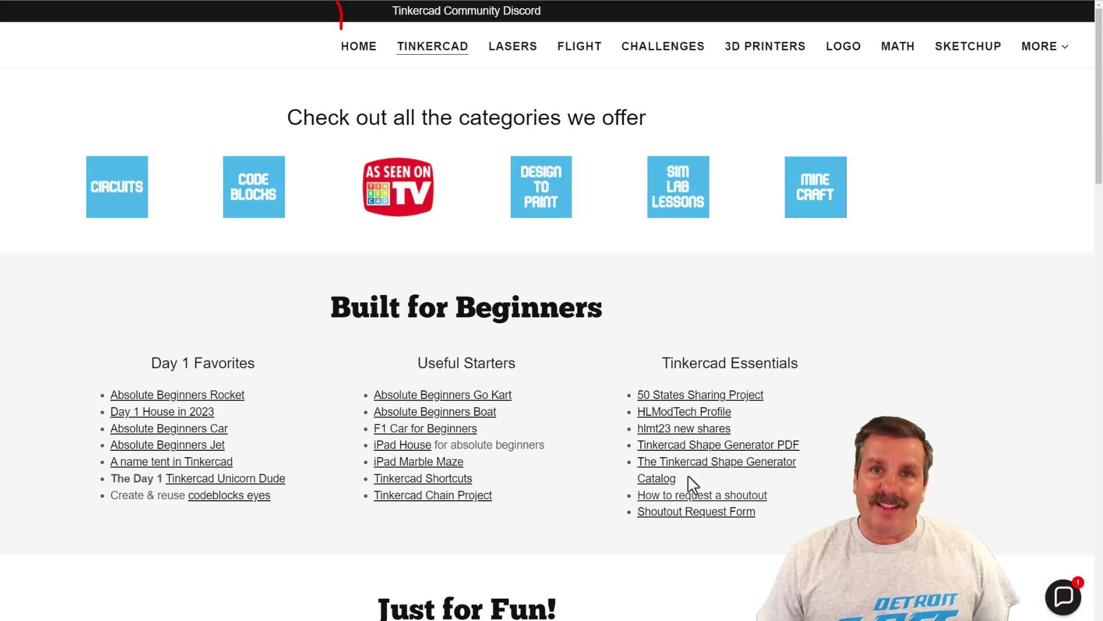
Step: Go to the Tinkercad Community Discord invite page
click(461, 13)
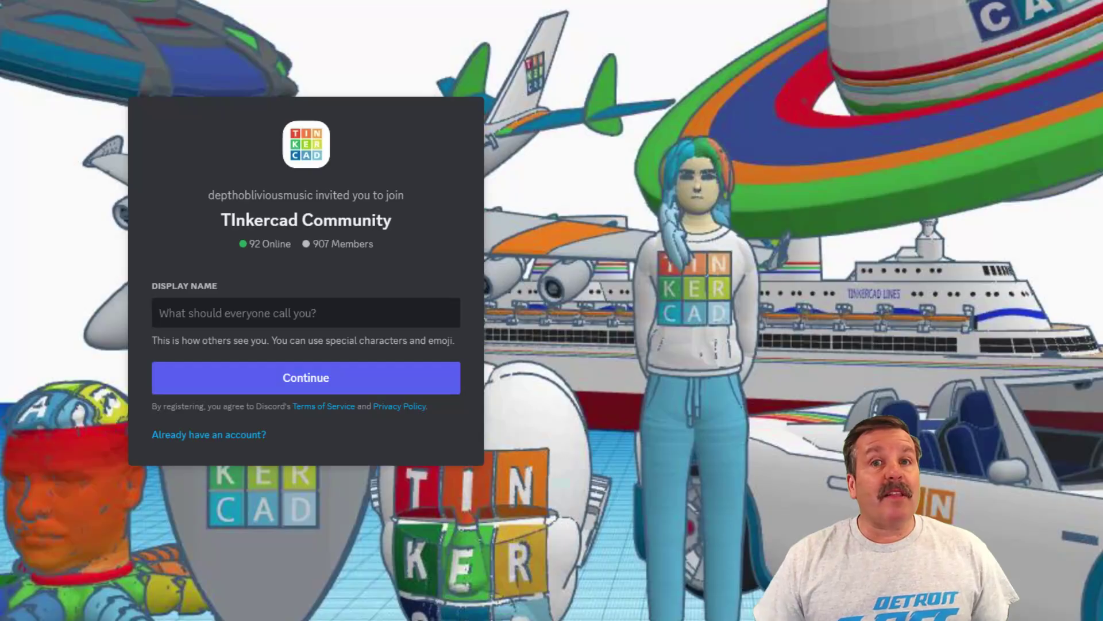